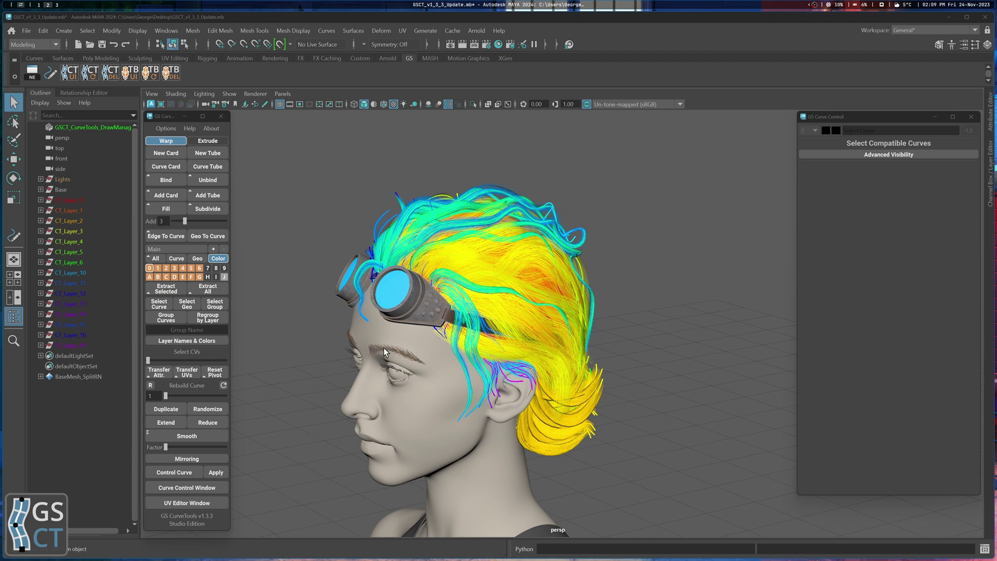
scroll(385, 347, "up", 2)
scroll(385, 347, "up", 1)
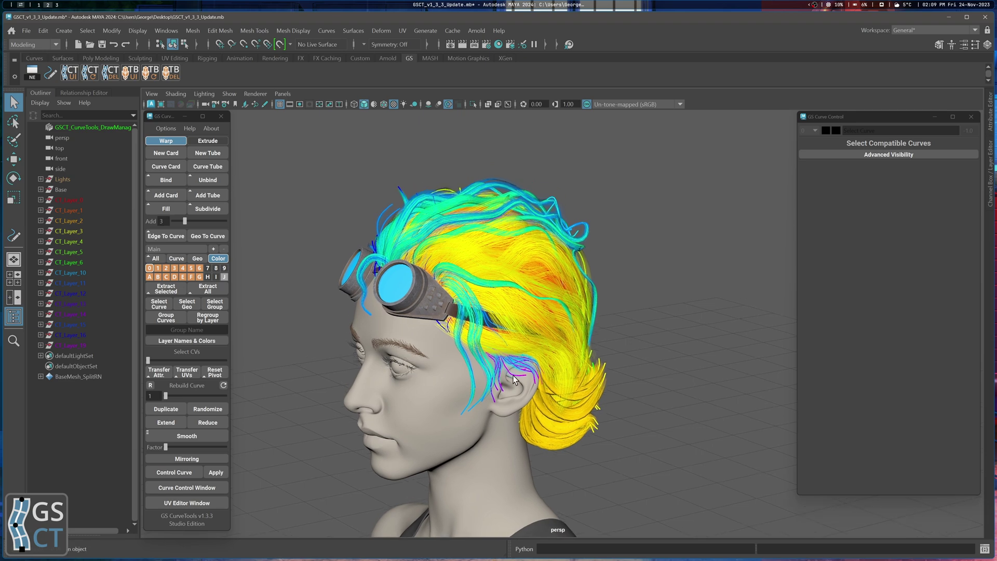
scroll(514, 382, "up", 1)
middle_click_drag(456, 351, 480, 365, "alt")
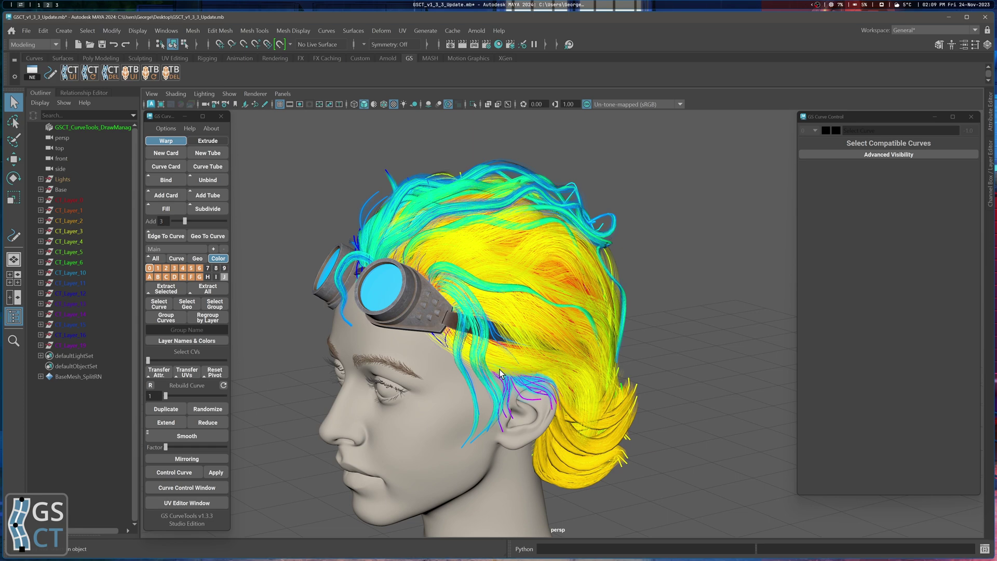
left_click_drag(561, 341, 555, 323, "alt")
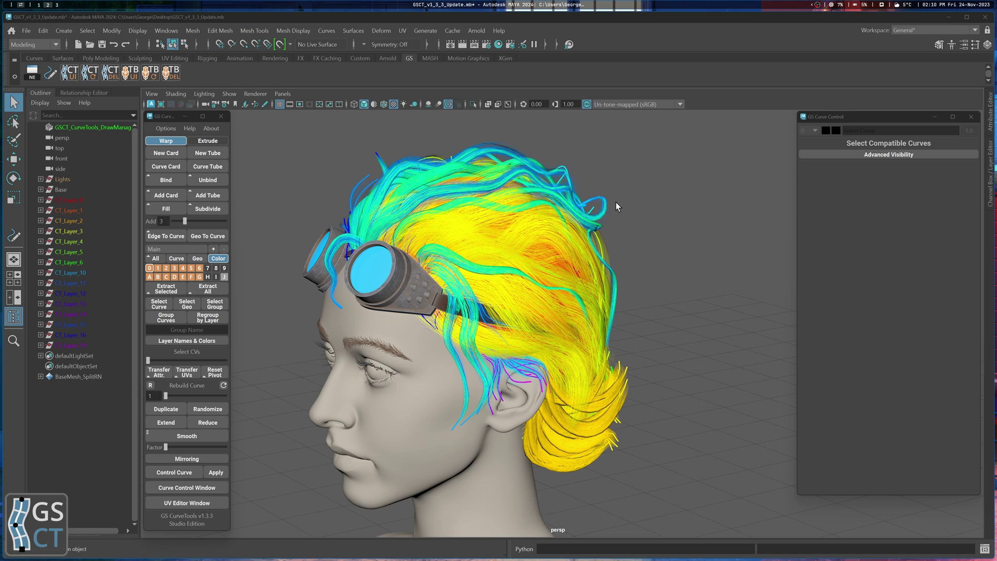
scroll(616, 190, "down", 3)
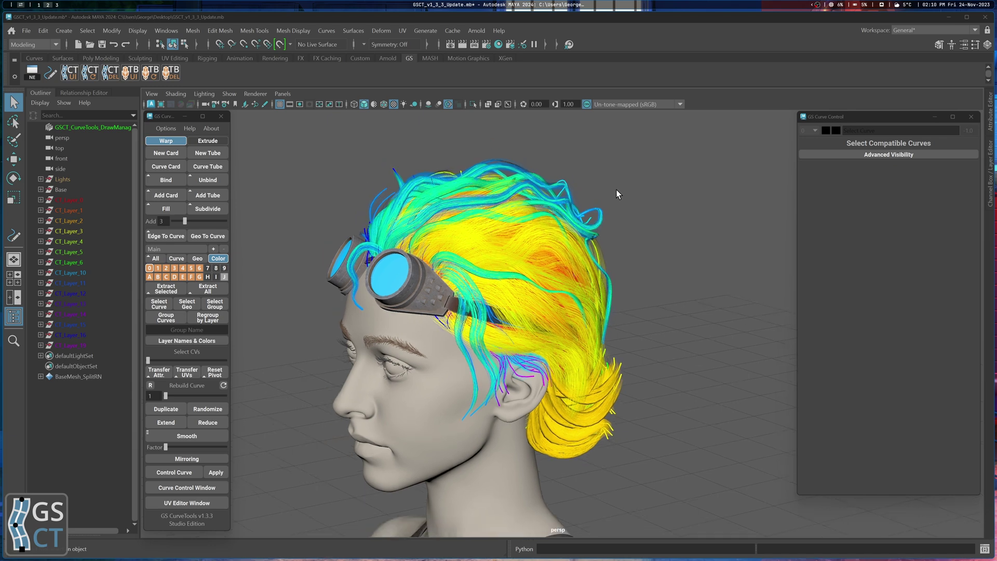
middle_click_drag(630, 257, 606, 244, "alt")
- Create a new warp card and move its origin onto the face model's eyebrow
left_click(173, 152)
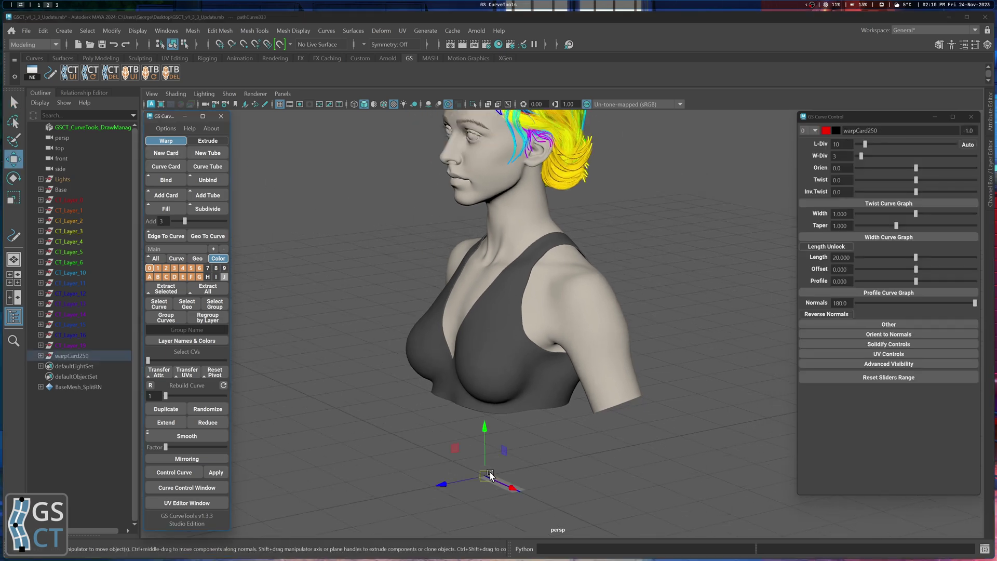
middle_click_drag(471, 121, 464, 117)
key("f")
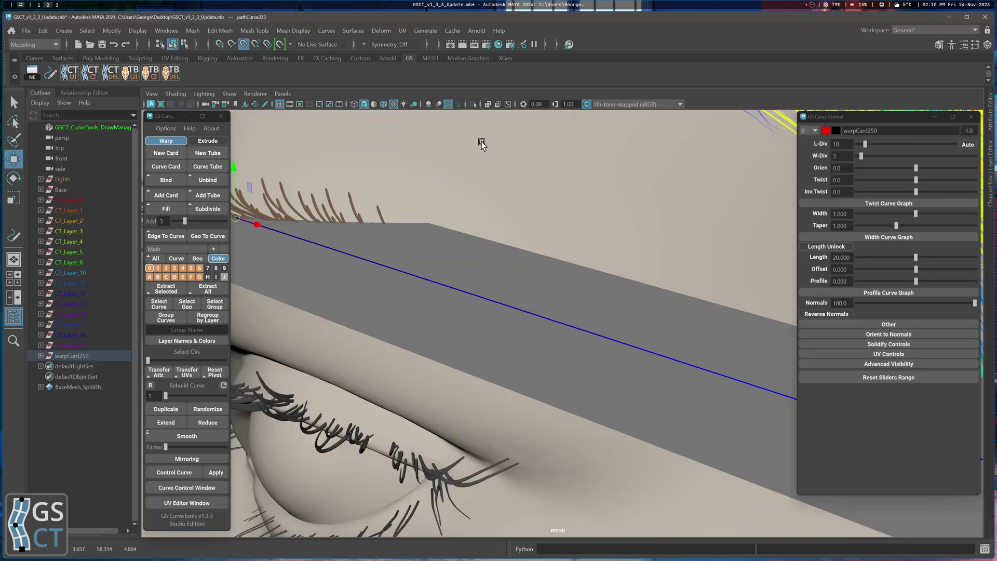
left_click_drag(481, 141, 565, 223, "alt")
right_click_drag(711, 480, 627, 211, "alt")
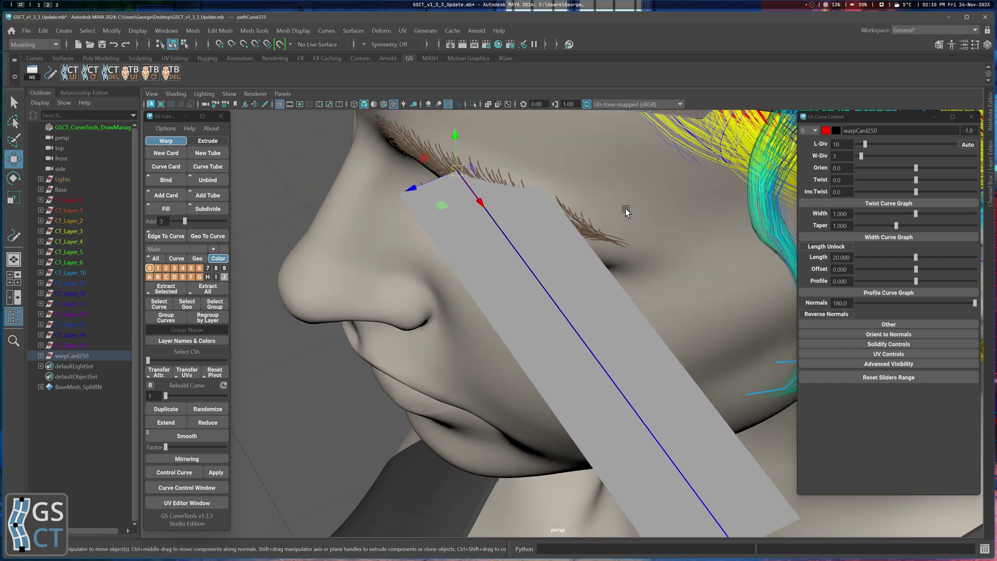
middle_click_drag(627, 211, 603, 235, "alt")
- Reduce the card's width to 0.004 and scale the whole card down to about the size of an eyebrow hair
left_click_drag(916, 214, 827, 215)
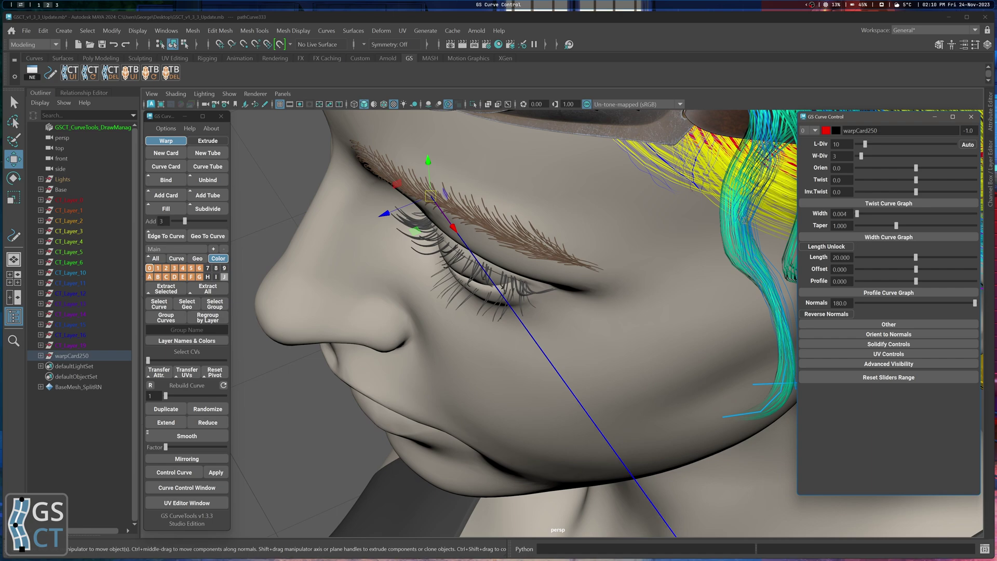
left_click_drag(606, 269, 634, 245, "alt")
right_click_drag(634, 245, 474, 289, "alt")
key("r")
left_click_drag(474, 288, 341, 323, "alt")
left_click_drag(437, 320, 415, 321)
key("f")
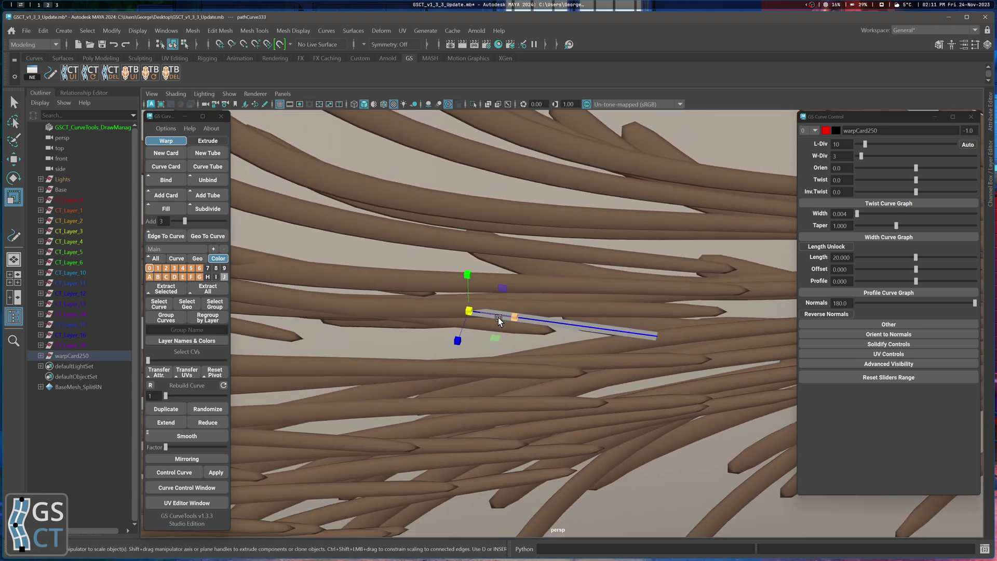
- Move the tiny card sideways so it sits clear in front of the eyebrow hairs
key("w")
left_click_drag(548, 341, 505, 105, "alt")
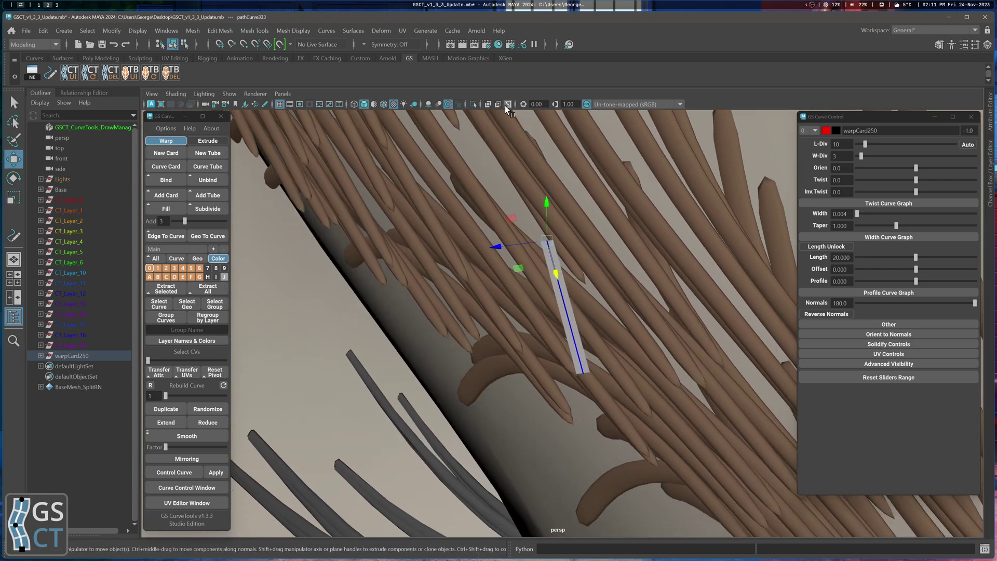
middle_click_drag(557, 243, 510, 215, "alt")
left_click_drag(481, 216, 440, 221)
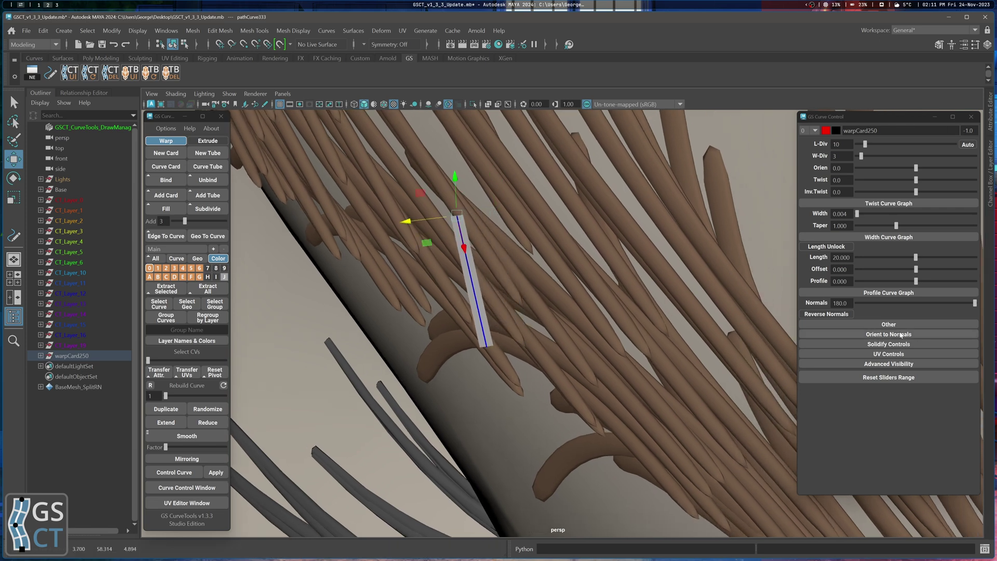
- Turn on wireframe highlighting for the selected card in the Advanced Visibility options and collapse them again
left_click(894, 364)
left_click(849, 380)
left_click(864, 363)
scroll(527, 241, "up", 3)
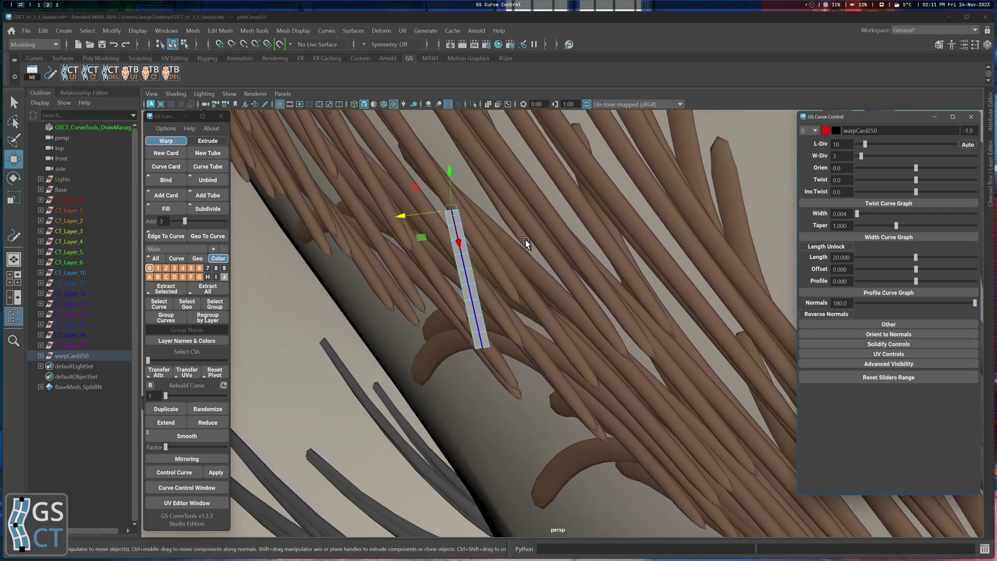
middle_click_drag(515, 234, 558, 267, "alt")
scroll(557, 267, "up", 1)
- Scale the card to make it wider relative to its length
key("r")
left_click_drag(473, 216, 334, 202)
key("q")
left_click_drag(407, 210, 588, 247, "alt")
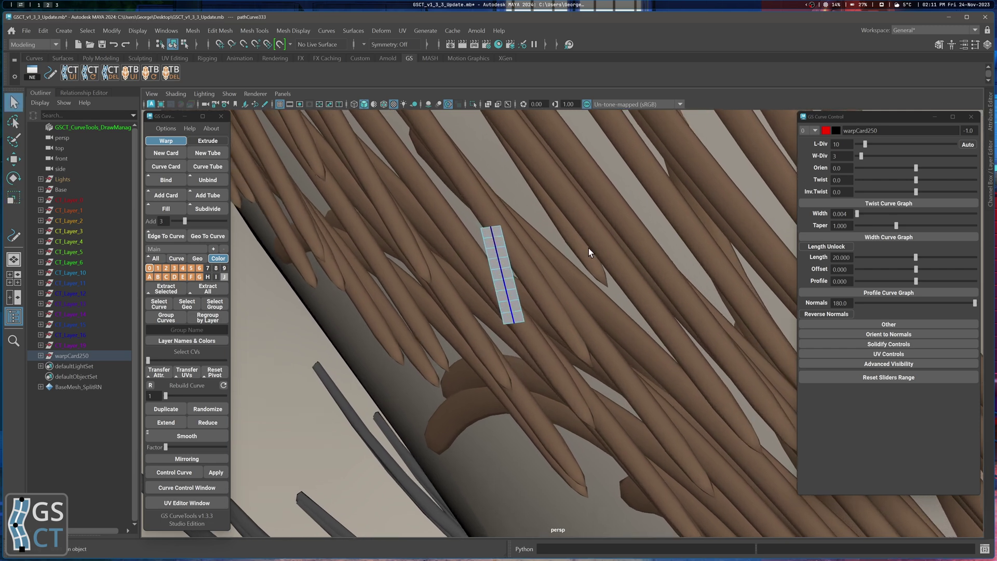
- Open the Scale Factor and Precision settings, set Precision Scale to 20 and normalize the selected card with it
left_click(166, 129)
left_click(207, 134)
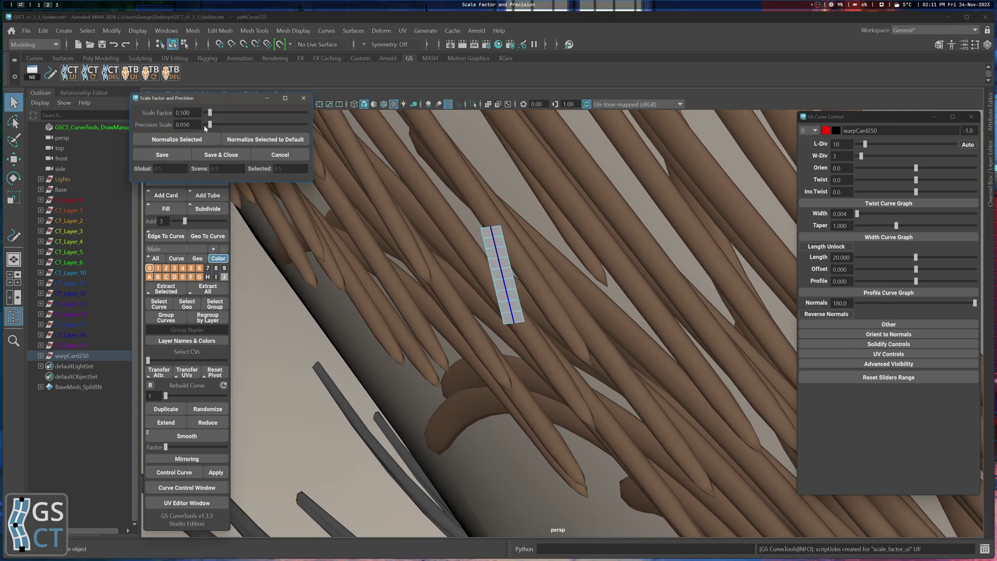
left_click_drag(211, 126, 119, 119)
type("20")
key("Return")
left_click_drag(415, 231, 571, 290, "alt")
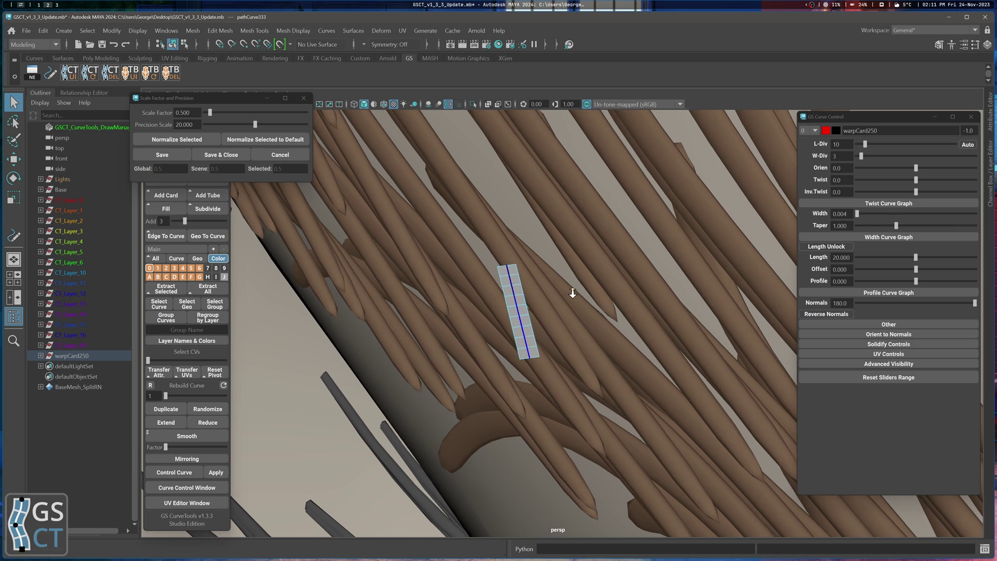
left_click(192, 140)
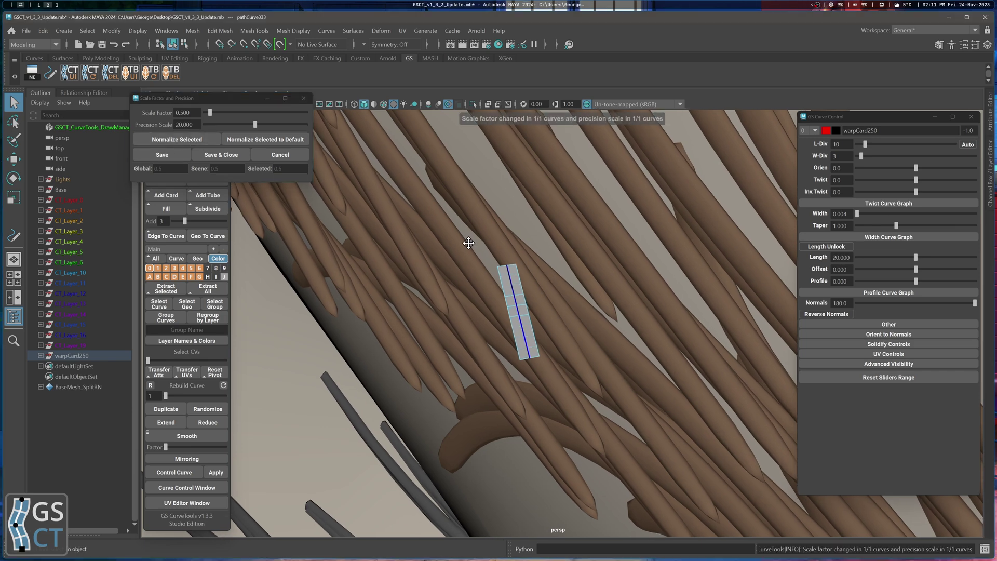
- Set Precision Scale to 10 and normalize the selected card again
left_click_drag(196, 125, 126, 125)
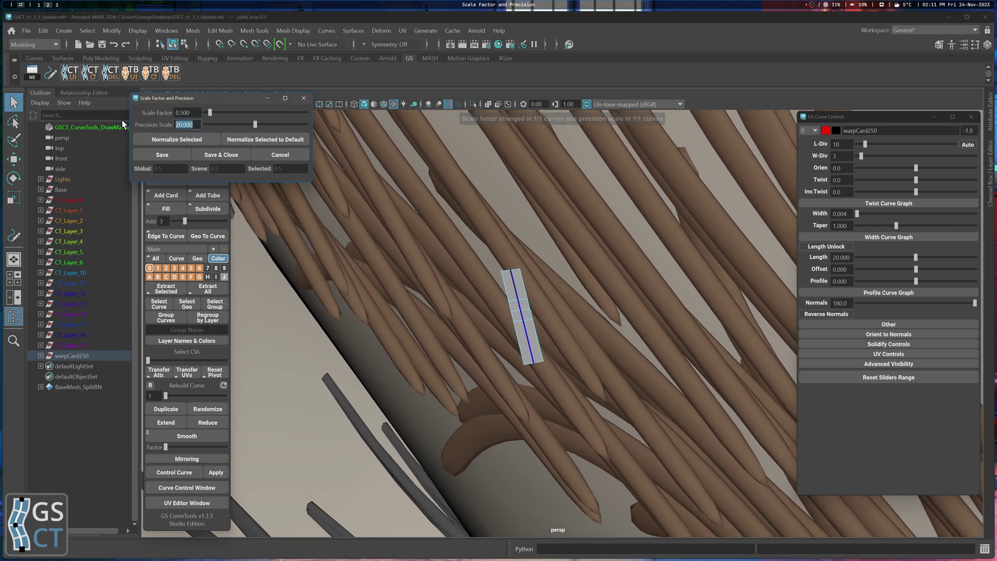
type("10")
key("Return")
left_click(187, 140)
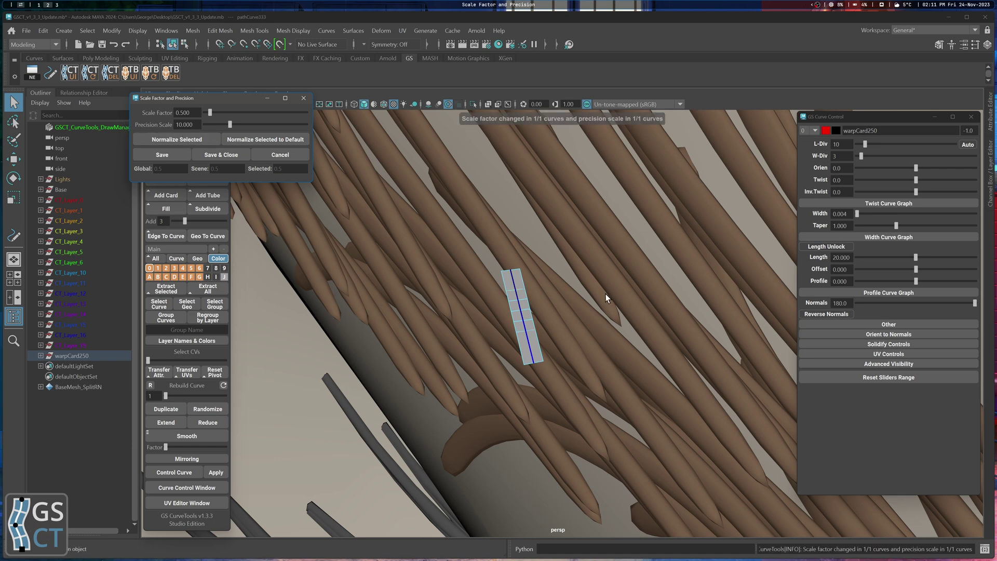
- Bend the lower end of the card into a hook by moving its last control vertices
middle_click_drag(604, 294, 592, 264, "alt")
right_click_drag(536, 296, 513, 317)
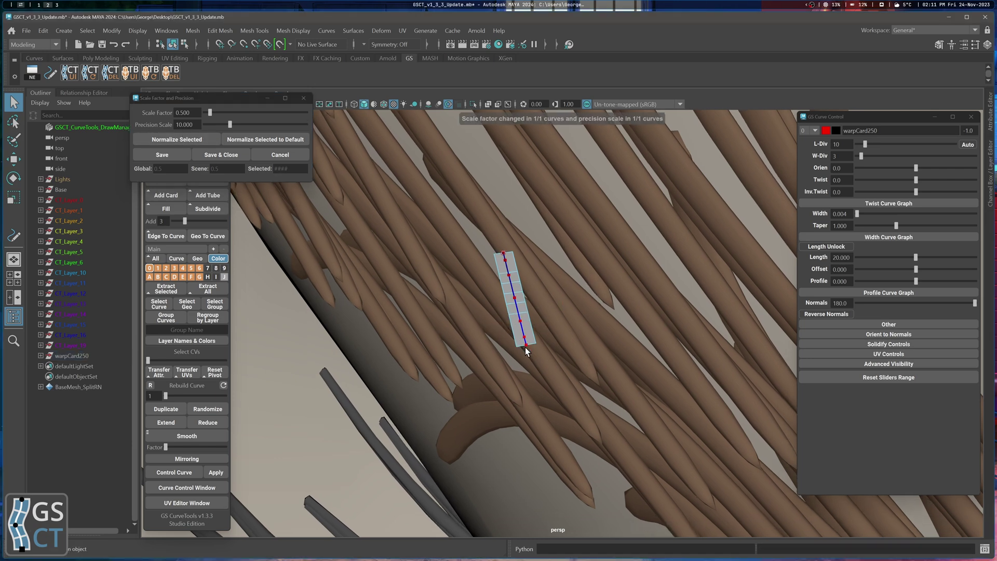
left_click(525, 347)
key("w")
left_click_drag(525, 352, 448, 362)
left_click(522, 338)
left_click_drag(522, 339, 565, 383)
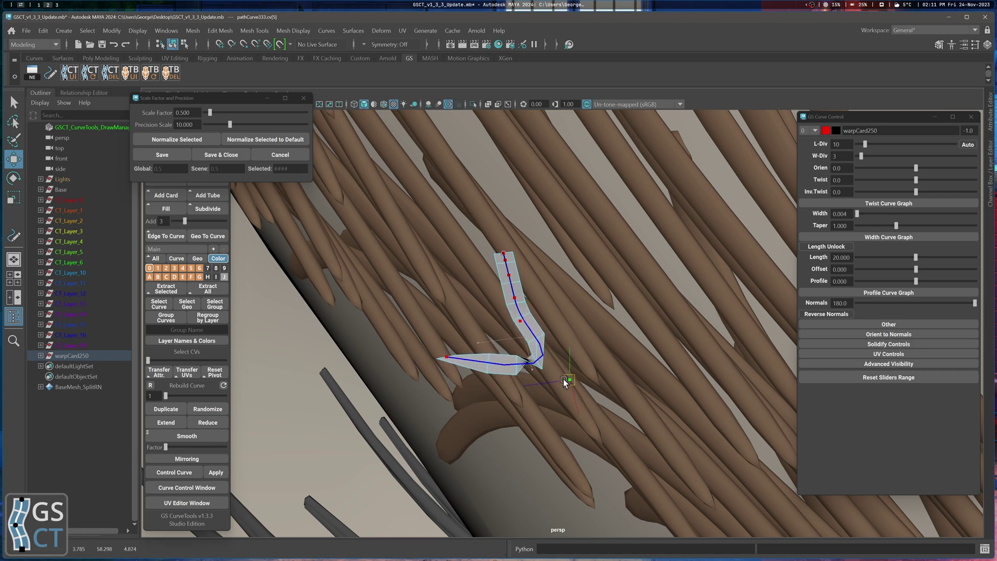
left_click(467, 402)
left_click_drag(467, 403, 475, 327)
left_click_drag(476, 328, 474, 286, "alt")
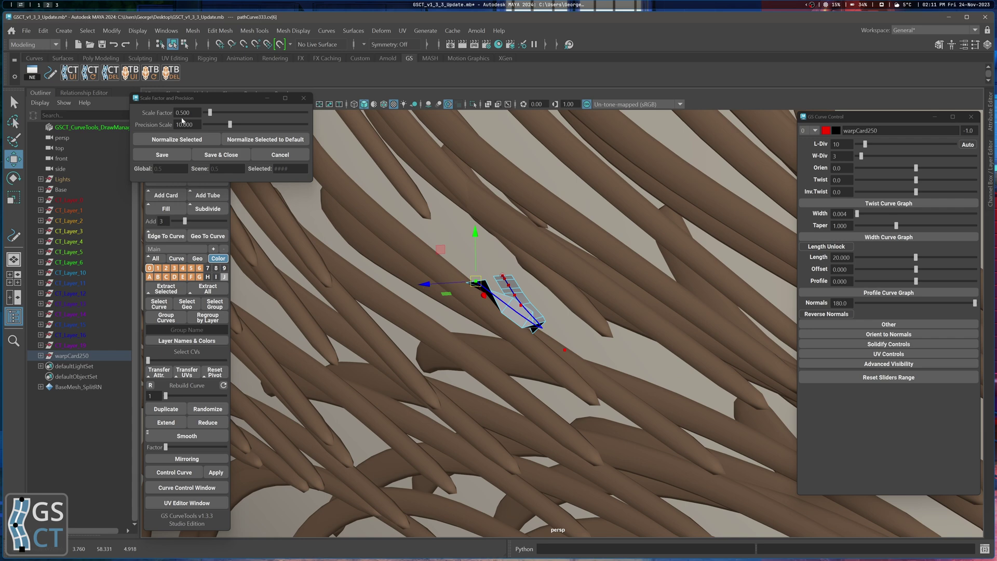
left_click_drag(197, 126, 155, 125)
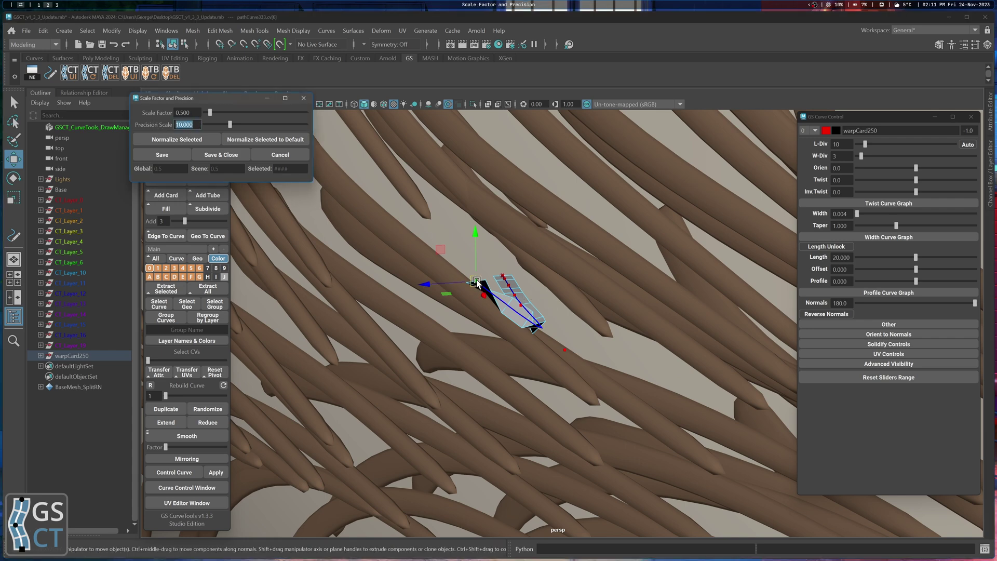
mouse_move(477, 282)
left_mouse_down()
mouse_move(429, 292)
mouse_move(472, 275)
left_mouse_up()
- Return to object mode, select the whole card and normalize it to the default scale factor and precision
left_click(374, 183)
right_click_drag(374, 181, 398, 169)
left_click(519, 295)
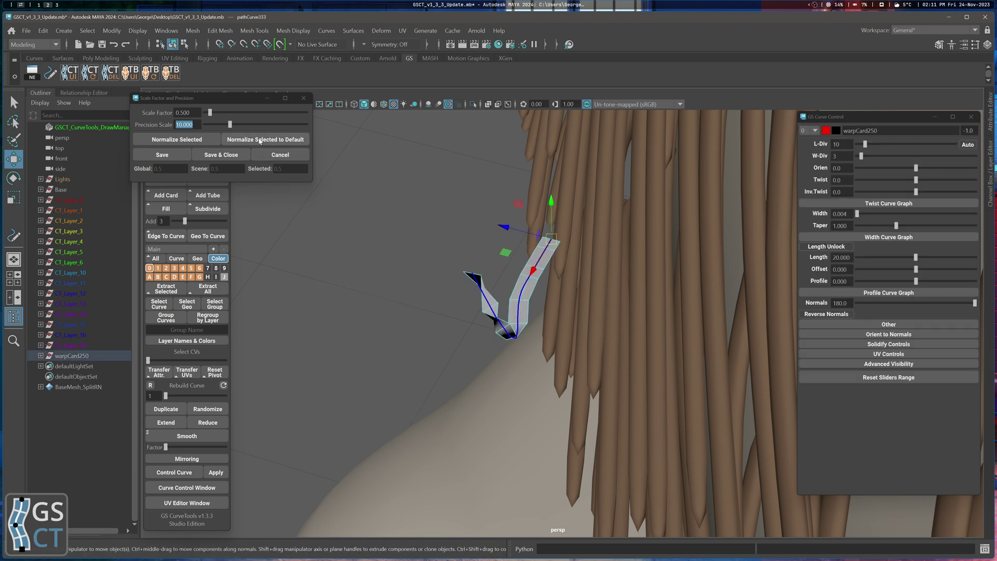
left_click(260, 139)
left_click_drag(395, 213, 392, 220, "alt")
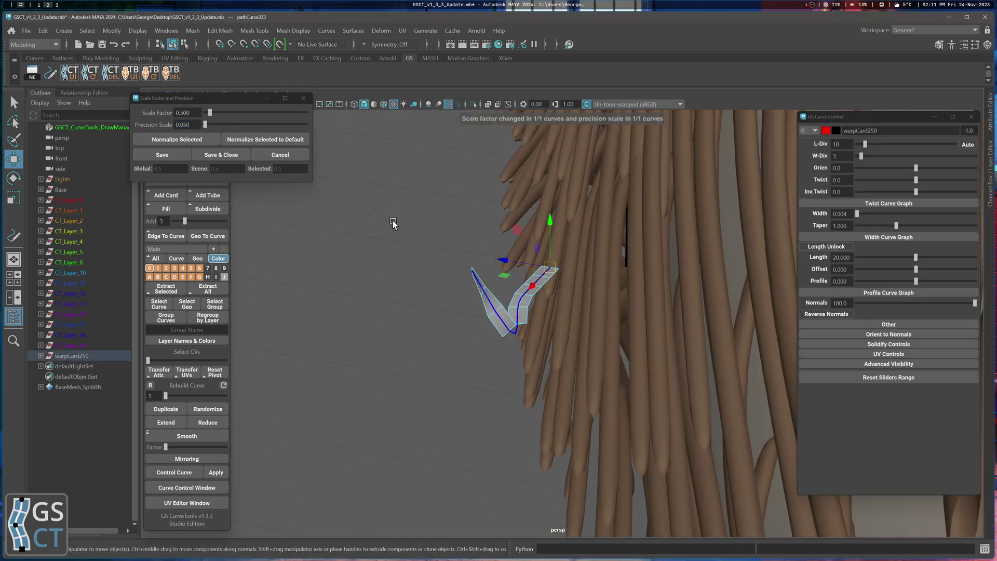
- Reselect the bent card and raise its length divisions to 71
left_click(393, 220)
right_click_drag(379, 238, 413, 229)
left_click(442, 260)
left_click(492, 306)
left_click_drag(865, 145, 925, 150)
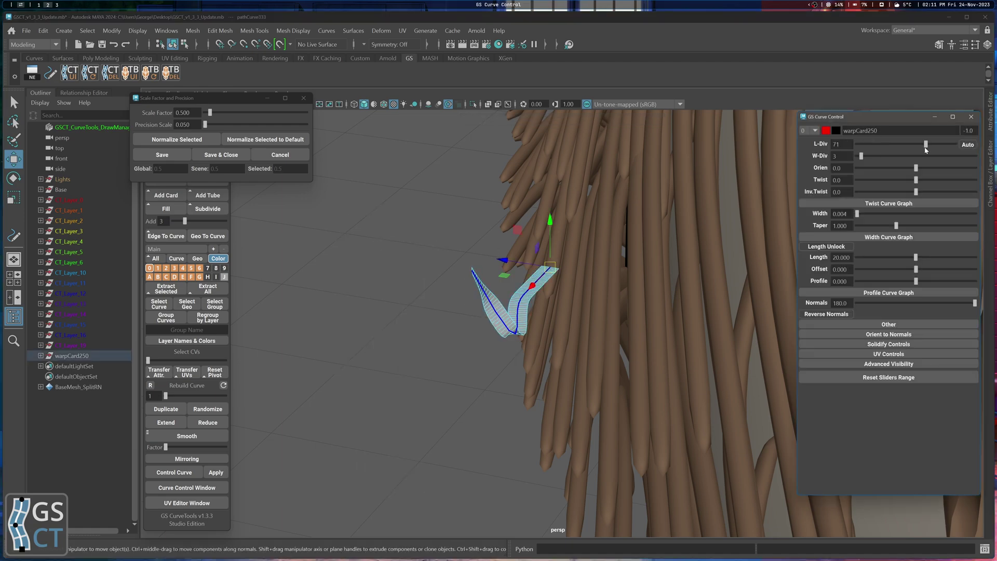
- Reshape the card by moving several control vertices, bending its free end into a sharp curve beside the eyebrow
left_click_drag(522, 209, 493, 206, "alt")
right_click_drag(493, 205, 424, 200)
left_click(473, 265)
left_click_drag(473, 266, 496, 302)
left_click_drag(542, 390, 617, 459)
left_click_drag(614, 383, 566, 407)
mouse_move(605, 450)
left_mouse_down()
mouse_move(627, 470)
mouse_move(686, 440)
mouse_move(594, 457)
left_mouse_up()
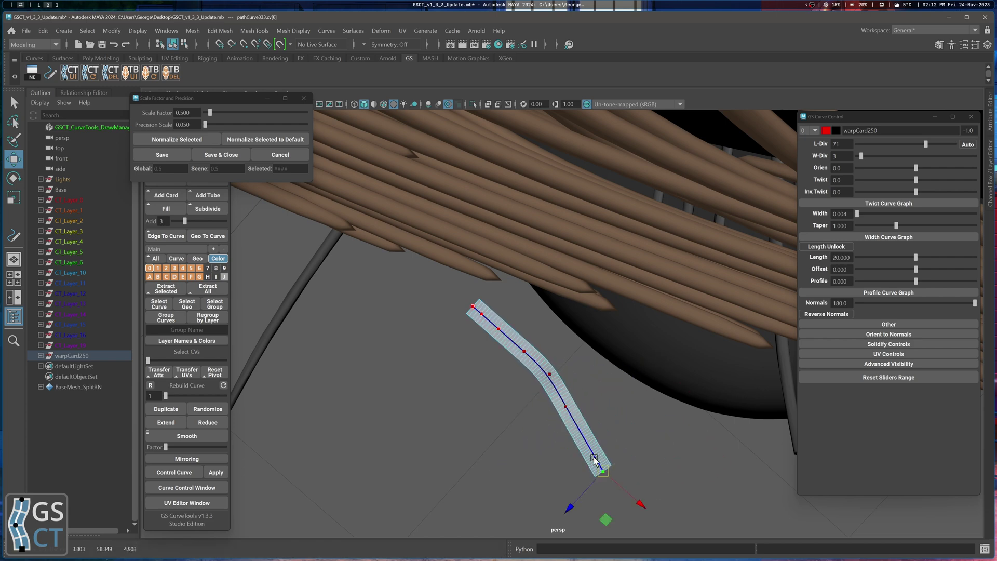
left_click_drag(546, 393, 585, 424)
left_click_drag(566, 407, 622, 319)
- Move the scale settings off the tool controls, reselect the card in object mode and lower its length divisions to 27
left_click_drag(178, 97, 291, 123)
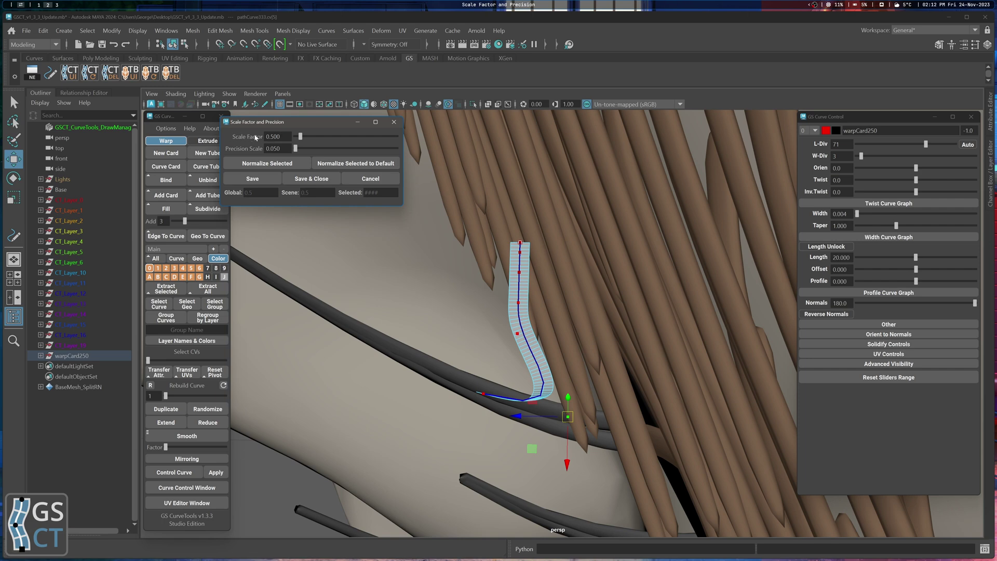
left_click_drag(483, 221, 586, 209, "alt")
key("q")
left_click(586, 209)
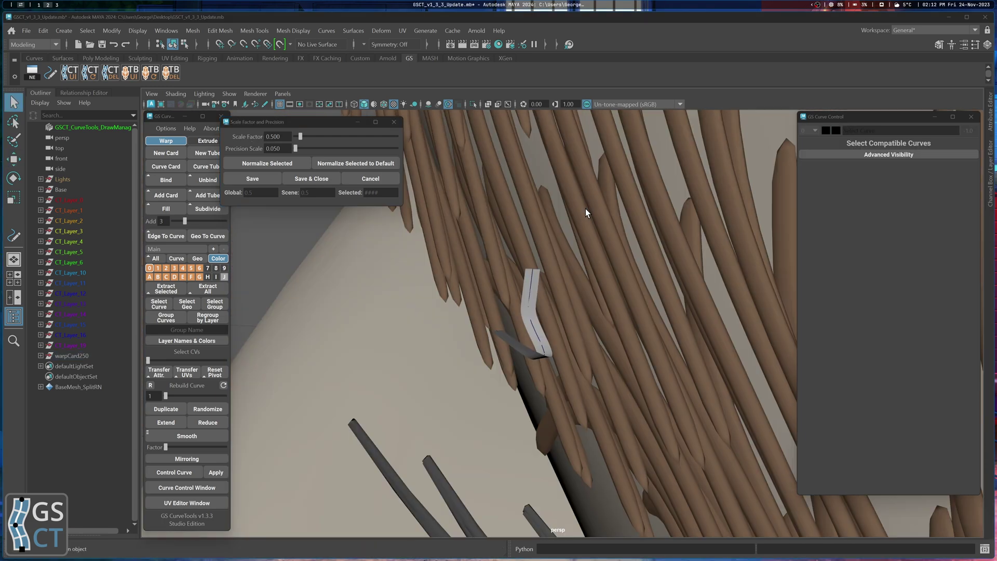
left_click(511, 317)
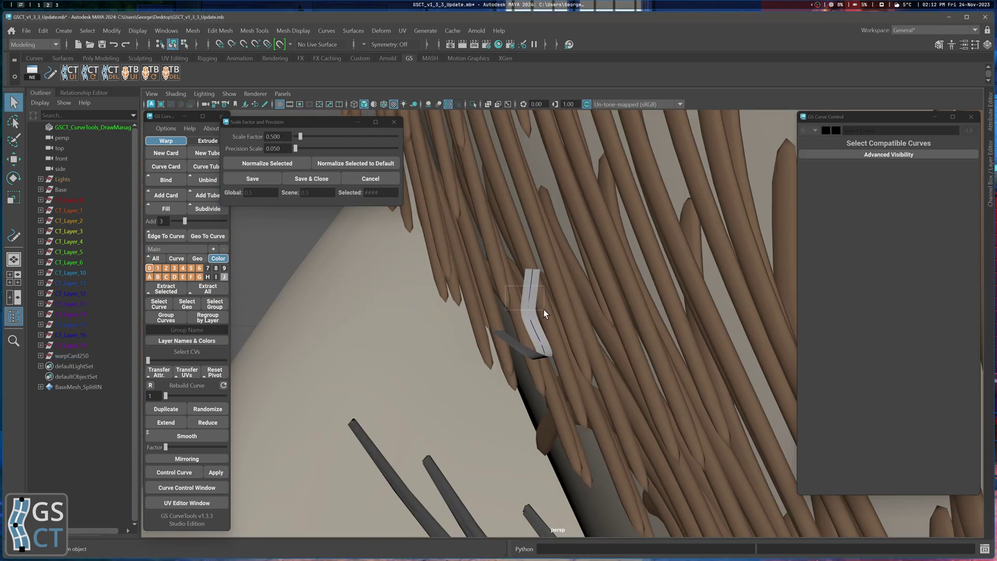
left_click_drag(926, 144, 881, 148)
left_click_drag(713, 183, 627, 205, "alt")
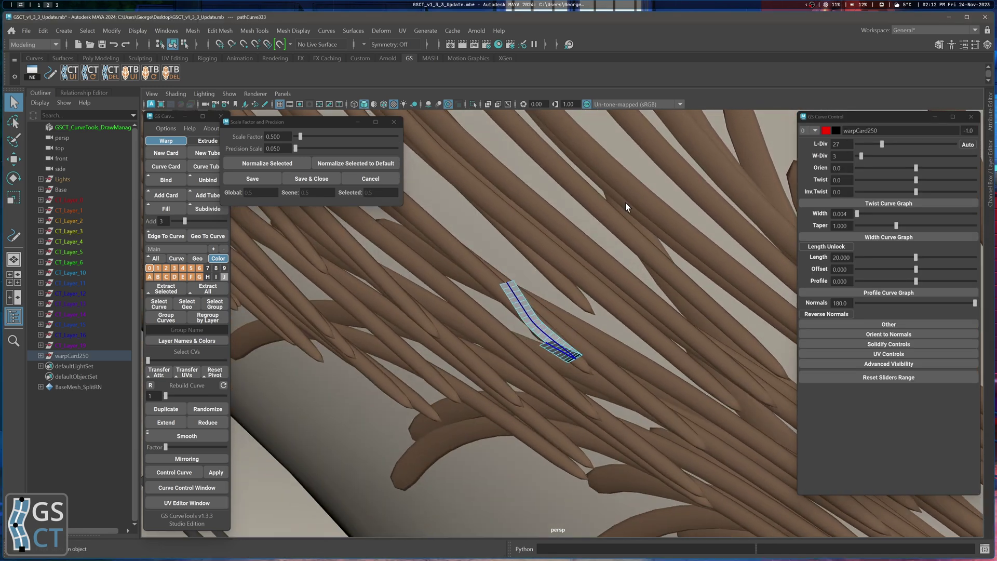
- Close the Scale Factor and Precision settings and open them again for the selected card
left_click_drag(310, 124, 331, 130)
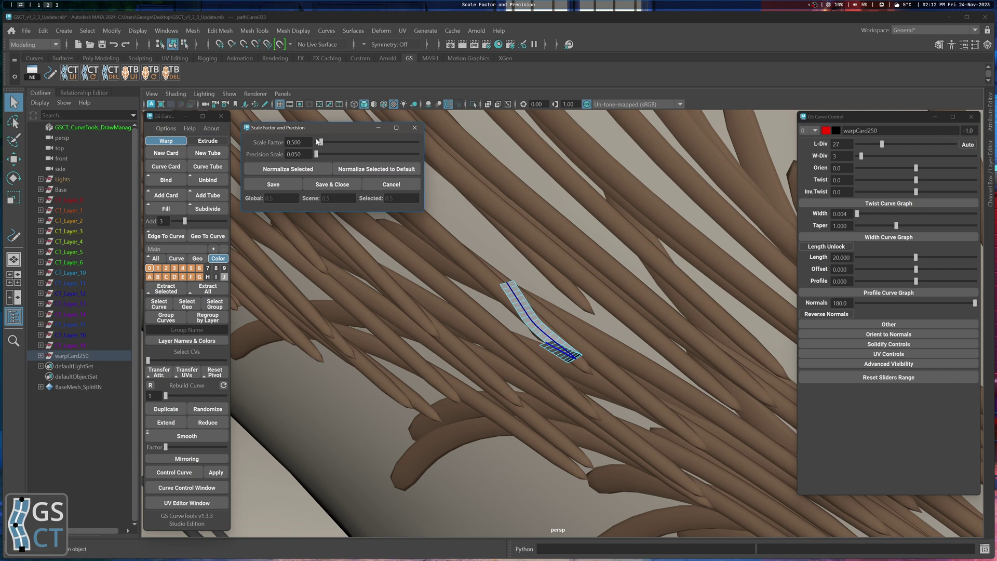
left_click(414, 128)
left_click(166, 128)
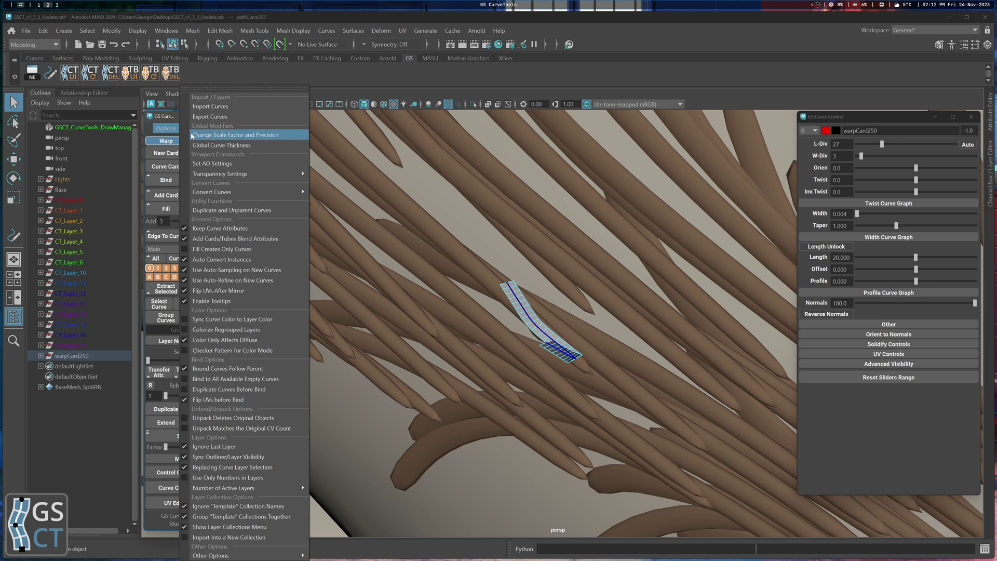
left_click(275, 136)
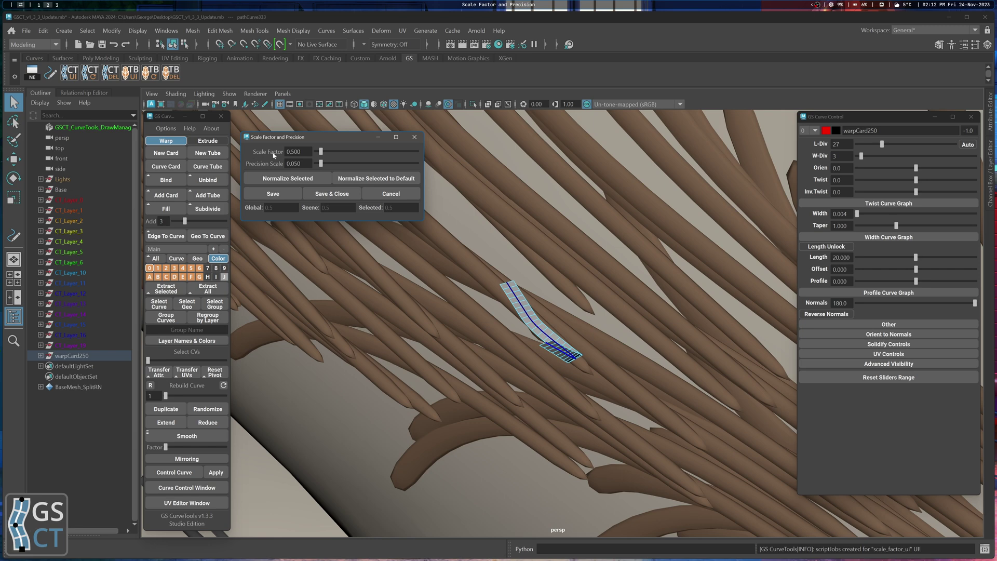
- Examine the Scale Factor and Precision Scale values and inspect the curved card from different angles
double_click(298, 151)
left_click(305, 152)
double_click(297, 165)
left_click(309, 165)
double_click(306, 165)
left_click(306, 165)
left_click_drag(534, 335, 530, 289, "alt")
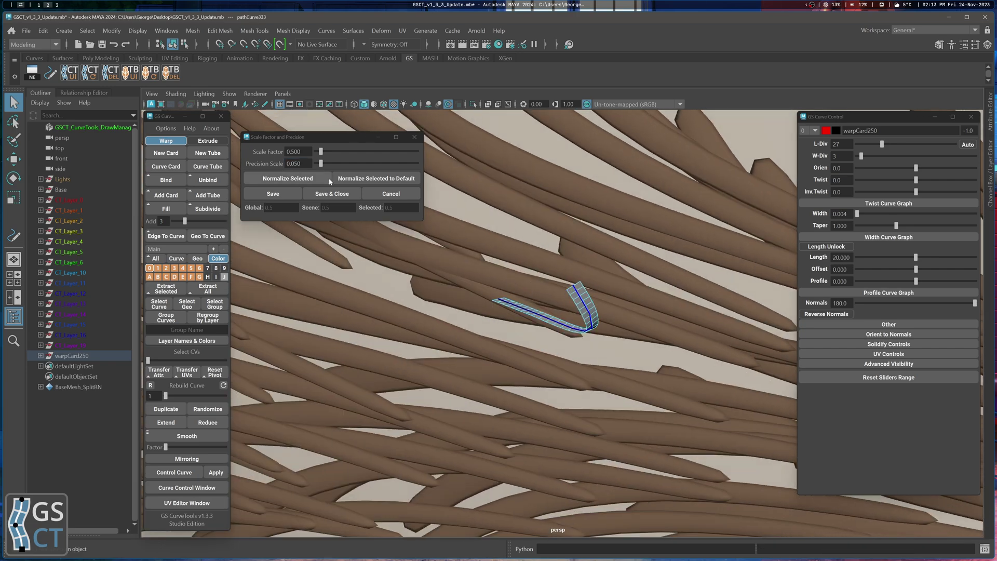
left_click_drag(544, 212, 520, 228, "alt")
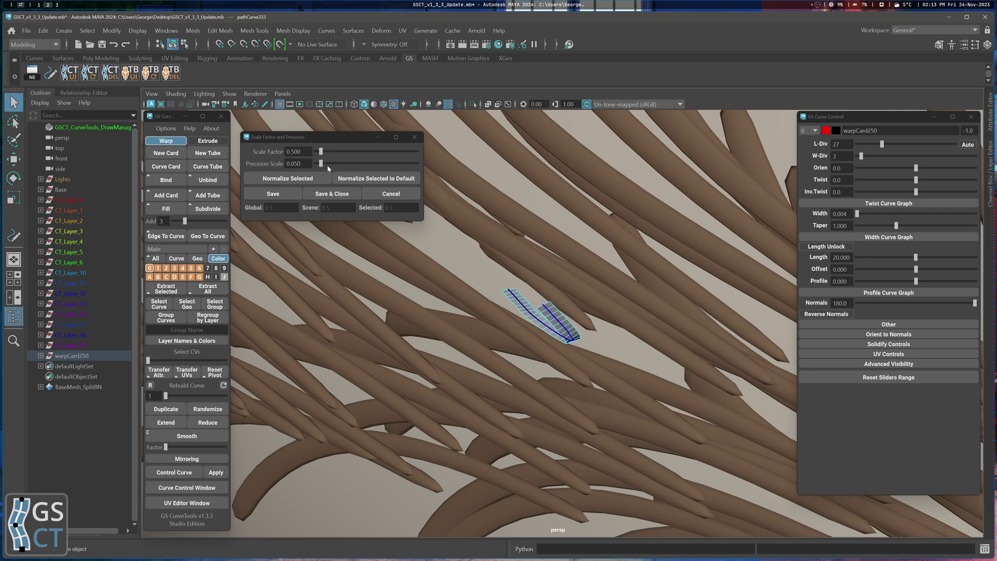
left_click_drag(322, 164, 296, 164)
type("05")
left_click(305, 154)
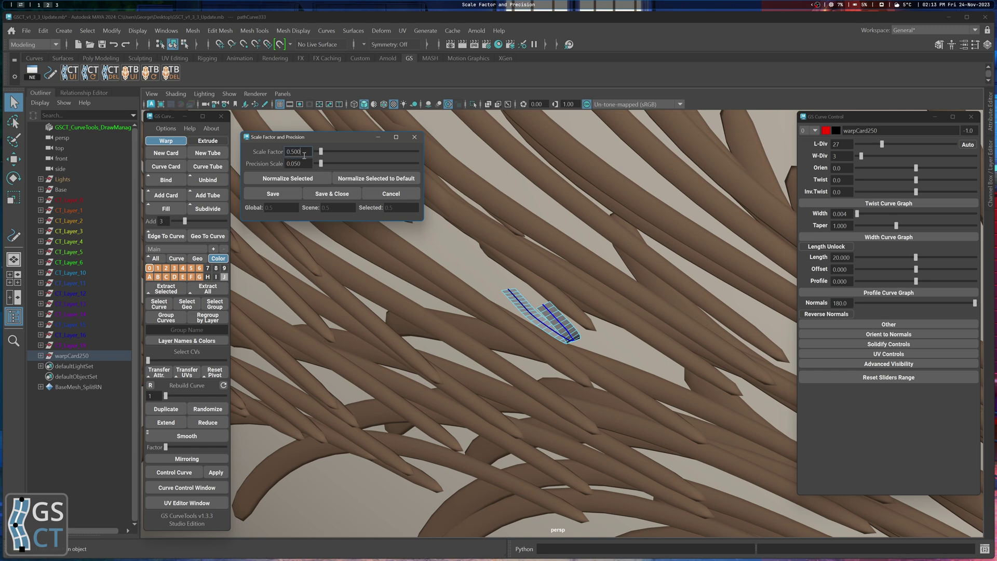
left_click(309, 163)
left_click_drag(328, 138, 325, 145)
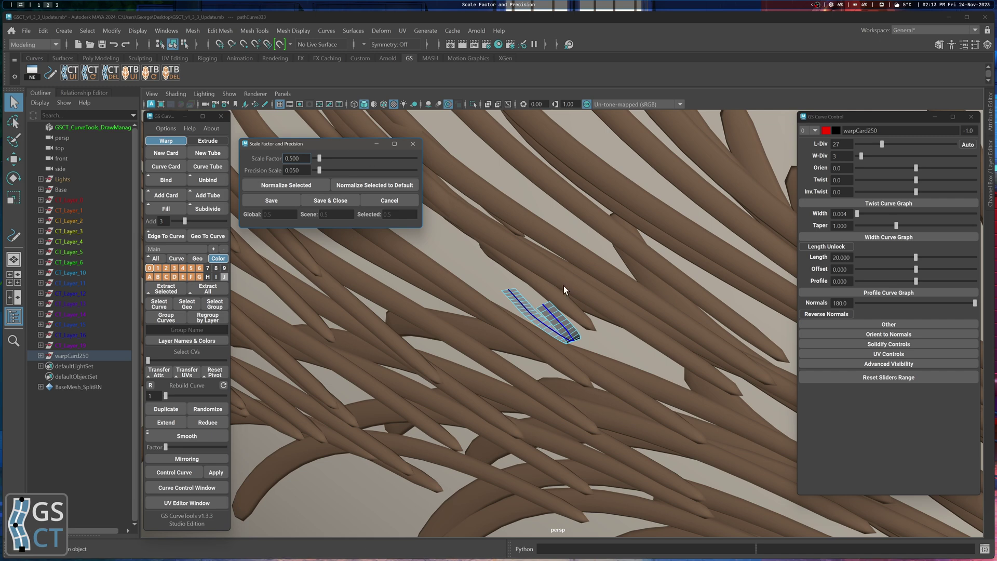
- Delete the small curved test card beside the eyebrow hairs
left_click(575, 276)
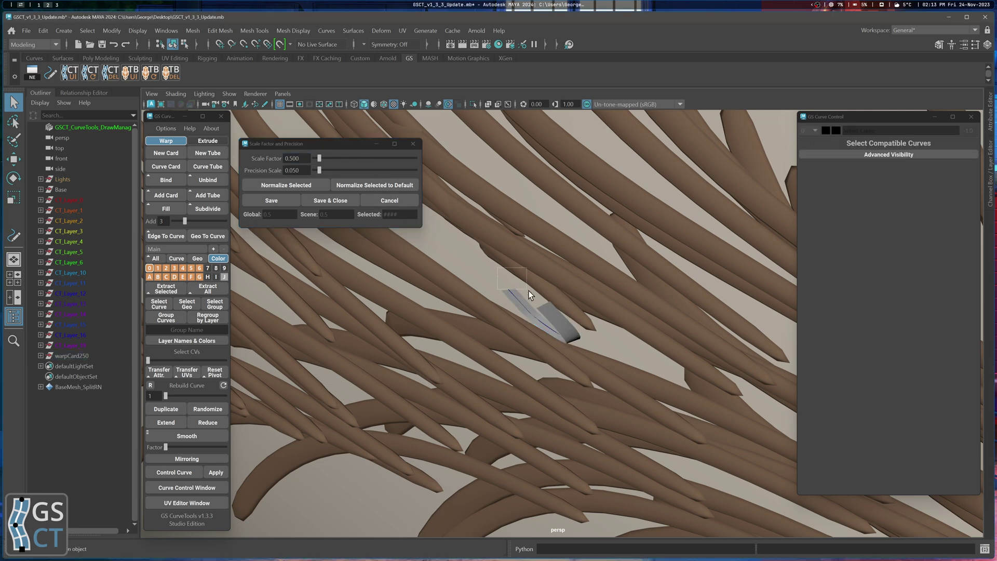
left_click_drag(535, 267, 628, 364)
scroll(627, 364, "down", 3)
left_click(585, 326)
left_click_drag(519, 304, 579, 344)
key("Delete")
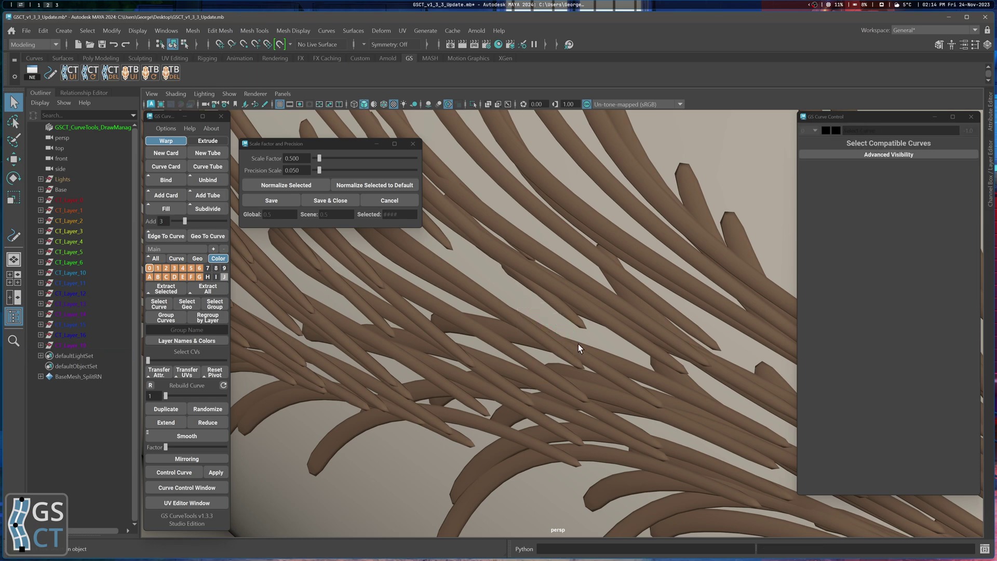
- Select the hair curves covering the character's head and frame them in the viewport
key("a")
right_click_drag(576, 343, 587, 278, "alt")
middle_click_drag(587, 279, 590, 435, "alt")
left_click_drag(438, 252, 672, 461)
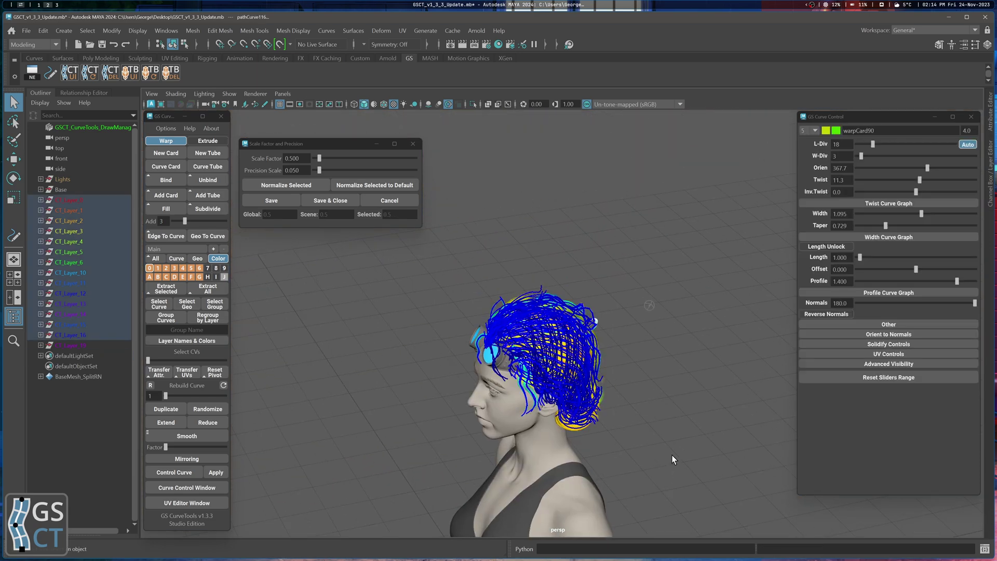
key("f")
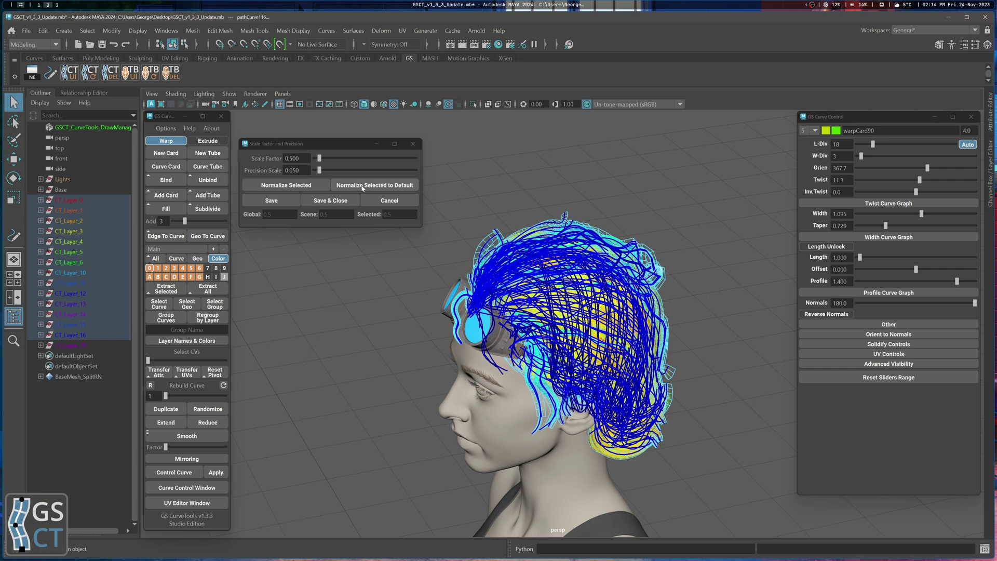
left_click_drag(473, 211, 491, 222, "alt")
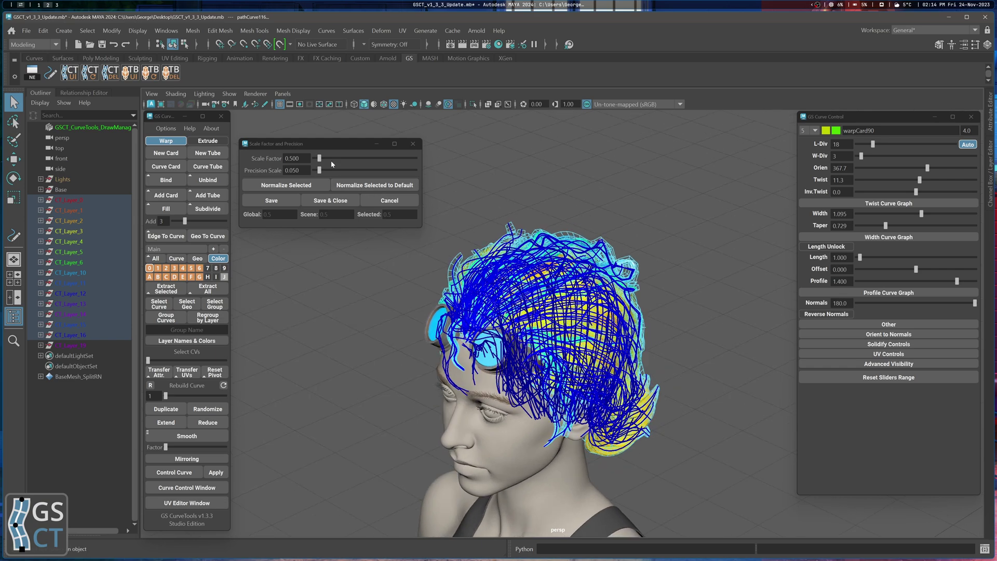
left_click_drag(304, 145, 303, 133)
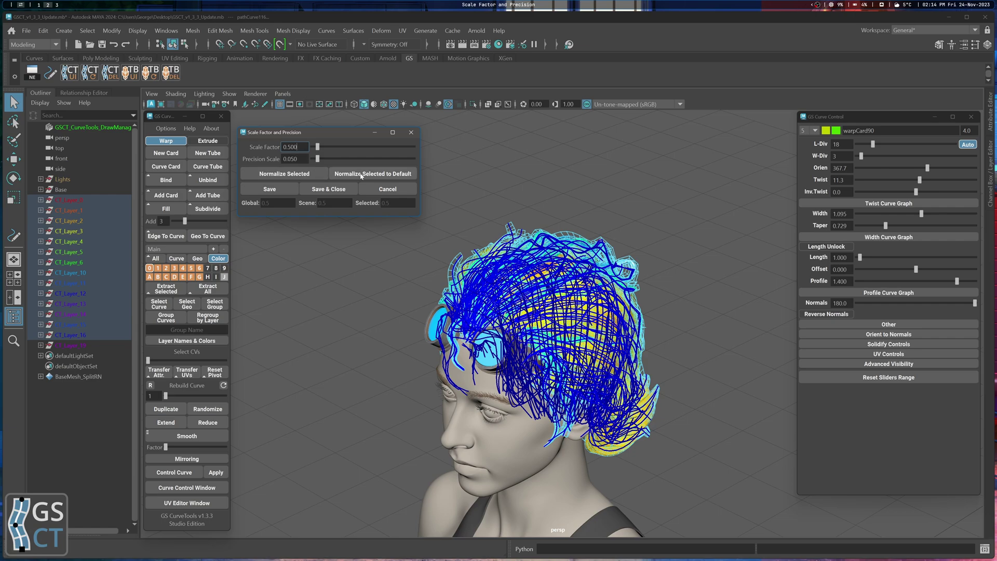
- Turn off Geometry Highlight and Curve Highlight in the advanced visibility settings for the selected hair
mouse_move(549, 271)
left_mouse_down("alt")
mouse_move(517, 281)
mouse_move(637, 272)
left_mouse_up("alt")
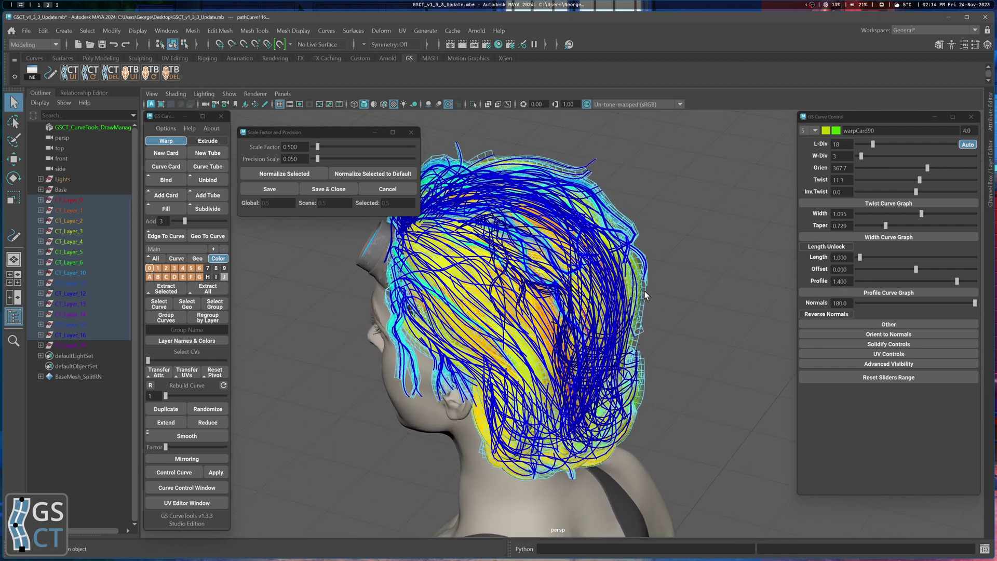
middle_click_drag(645, 295, 675, 318, "alt")
left_click(899, 364)
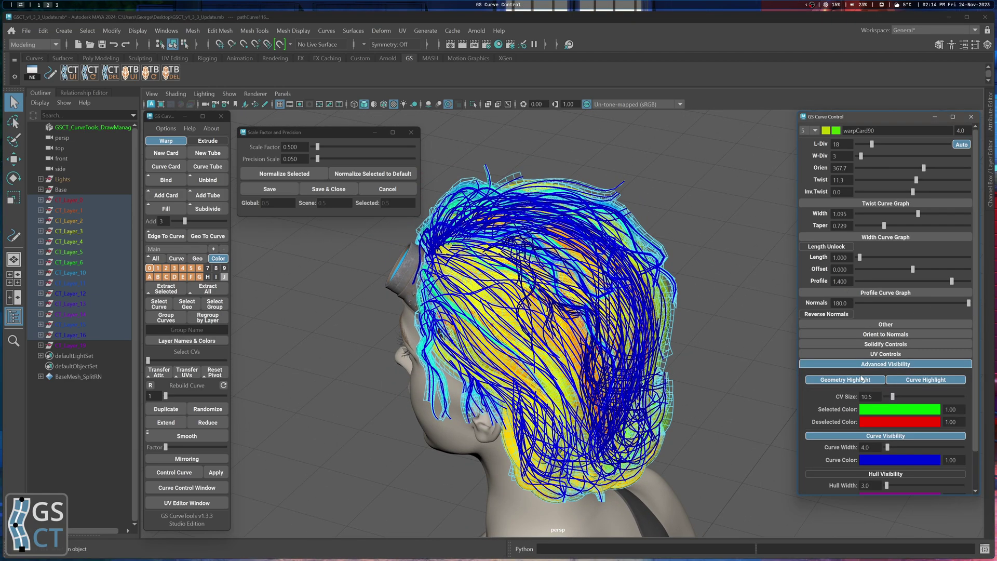
left_click(861, 379)
left_click(926, 380)
- Normalize the scale factor and precision scale of all the selected hair curves
left_click_drag(643, 316, 527, 276, "alt")
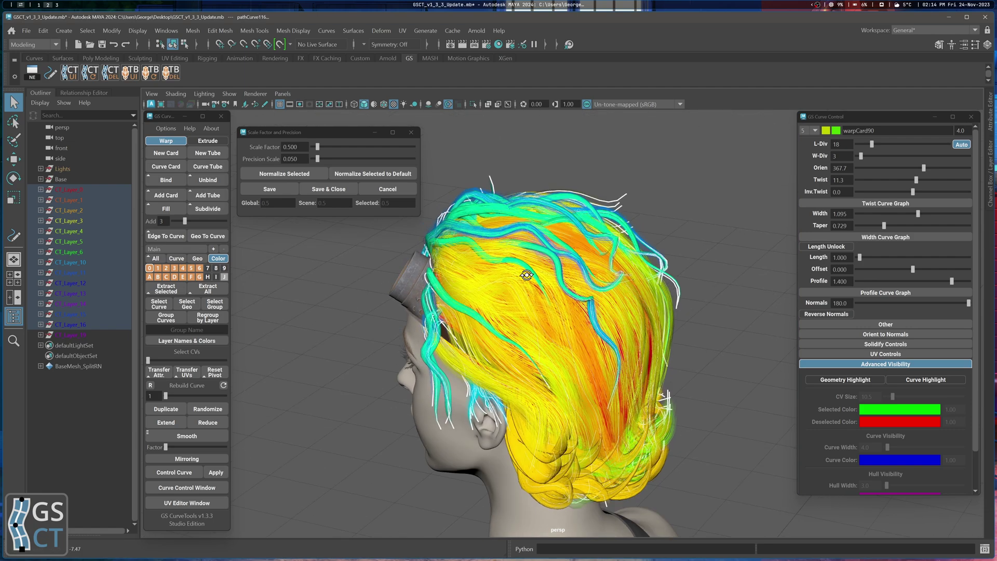
right_click_drag(301, 242, 375, 245, "alt")
left_click_drag(525, 262, 490, 271, "alt")
middle_click_drag(490, 272, 487, 279, "alt")
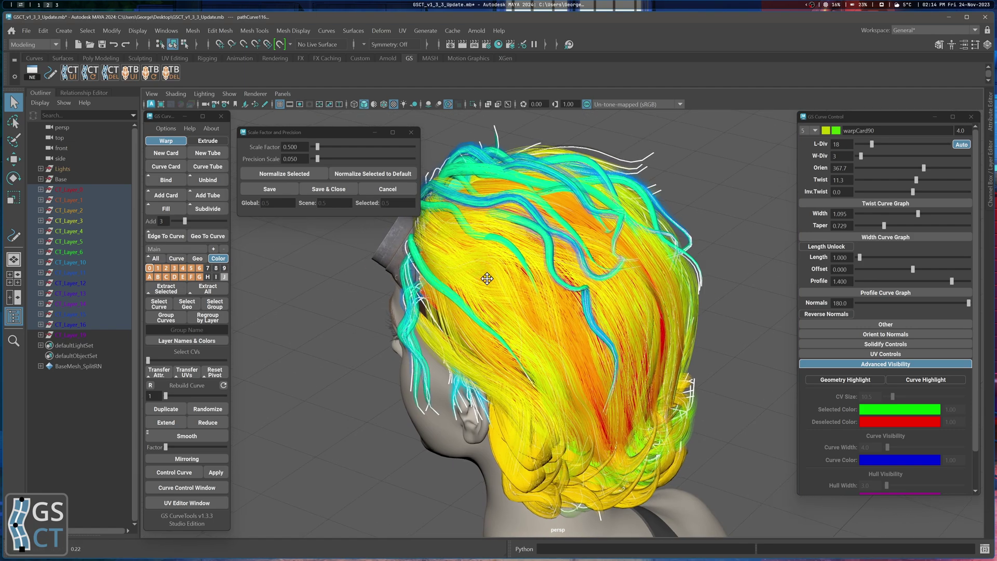
left_click_drag(530, 260, 491, 225, "alt")
left_click_drag(544, 294, 525, 274, "alt")
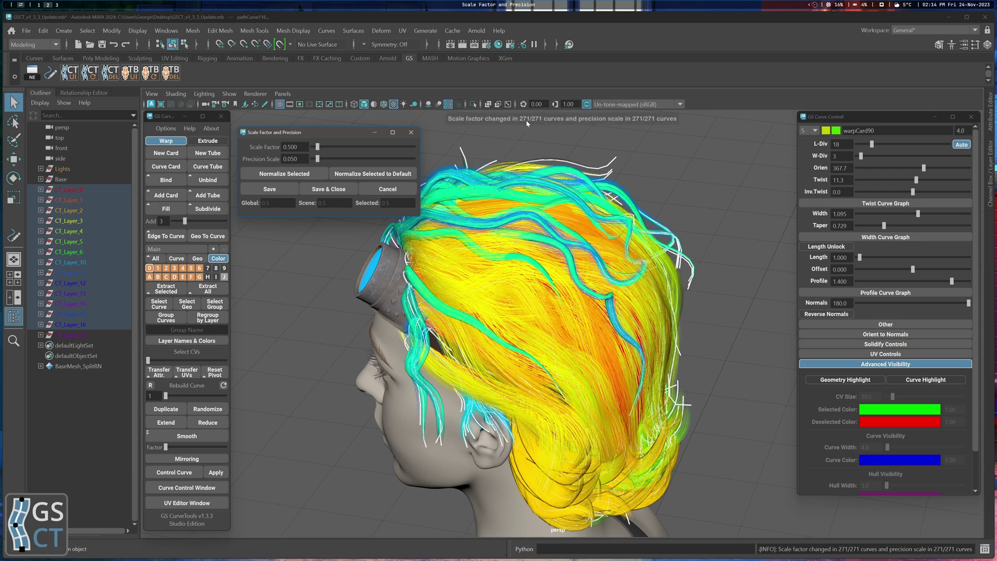
- Inspect the hair from several angles, then deselect it and examine the Scale Factor and Precision Scale fields
left_click_drag(640, 174, 544, 282, "alt")
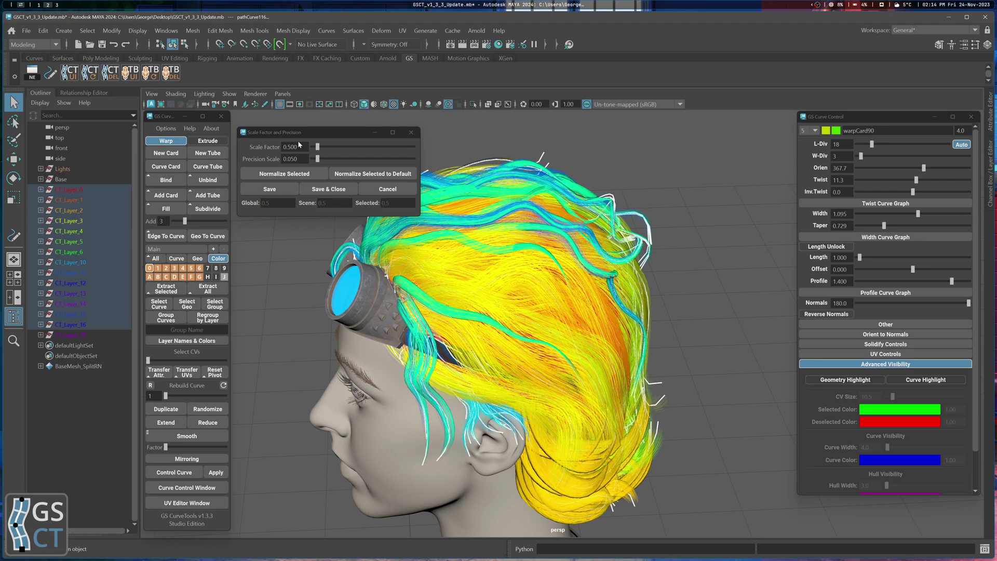
left_click_drag(319, 130, 316, 127)
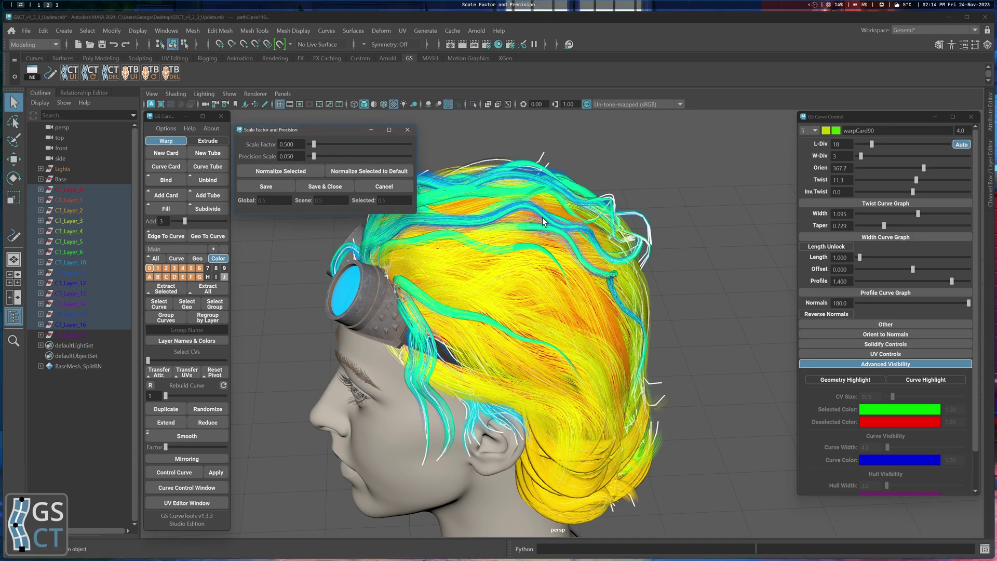
left_click_drag(543, 217, 530, 249, "alt")
left_click_drag(604, 339, 615, 384, "alt")
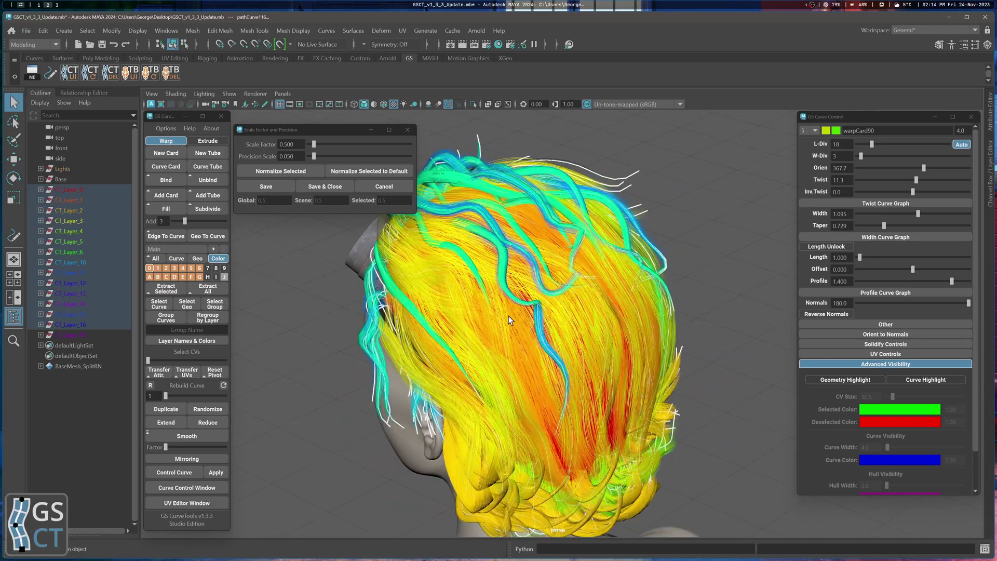
left_click_drag(509, 316, 481, 306, "alt")
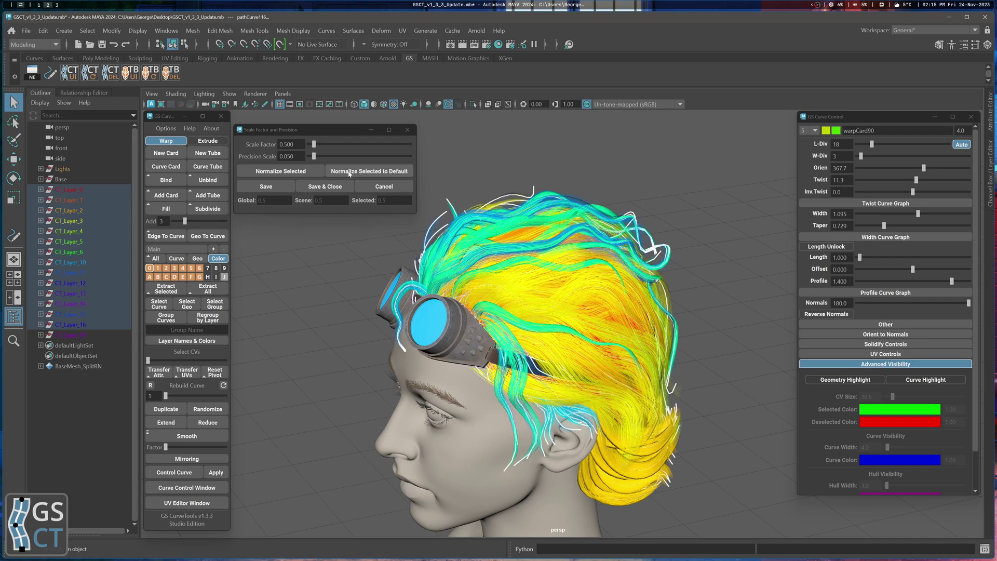
left_click(703, 305)
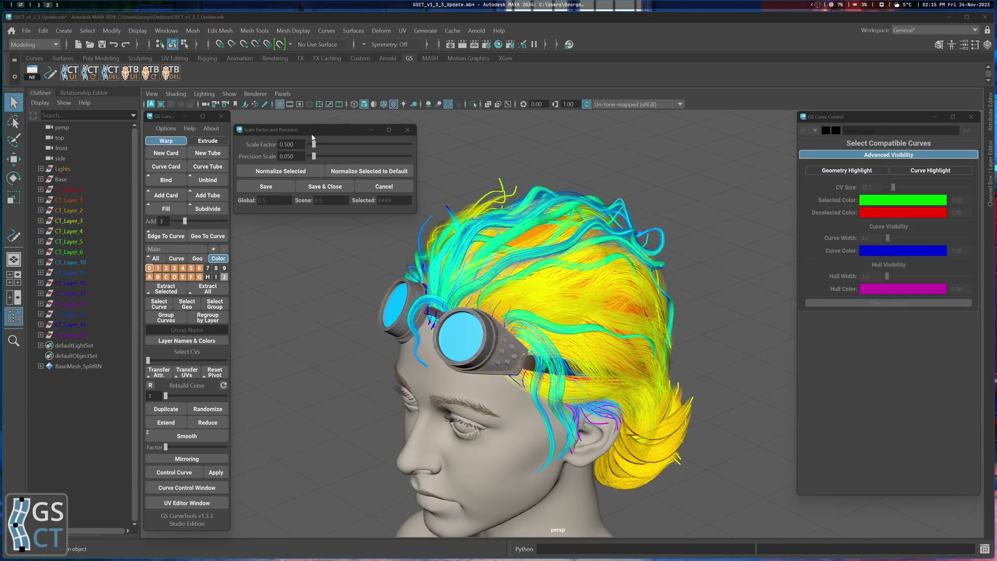
mouse_move(312, 132)
left_mouse_down()
mouse_move(303, 120)
mouse_move(314, 121)
left_mouse_up()
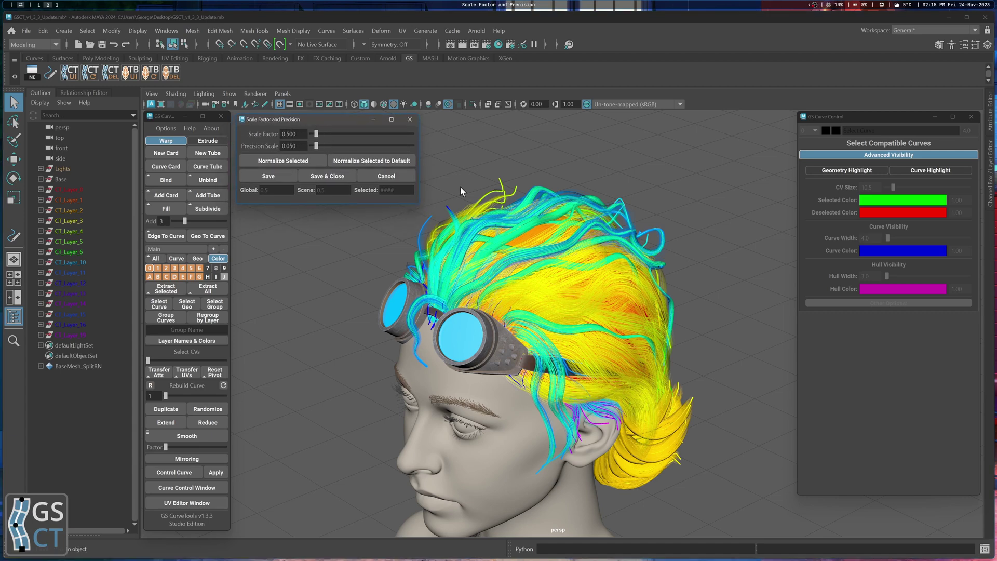
left_click_drag(462, 191, 498, 213, "alt")
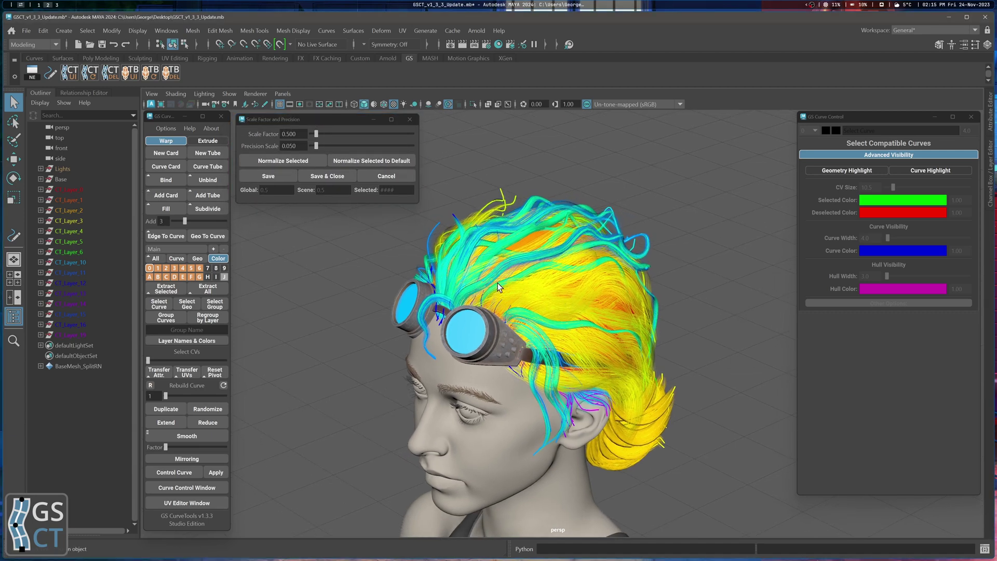
double_click(289, 146)
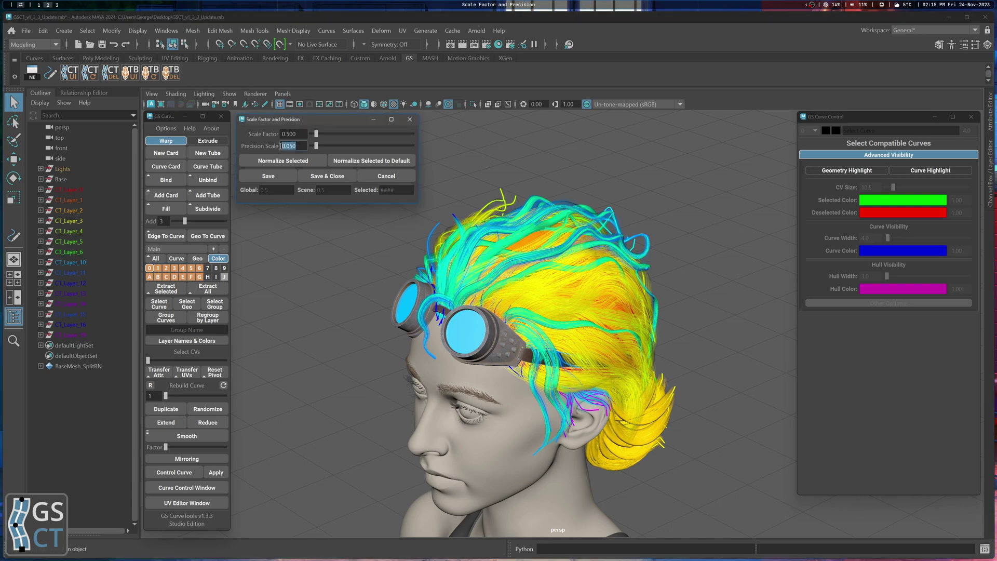
left_click(297, 146)
left_click_drag(297, 146, 291, 147)
left_click_drag(547, 186, 533, 180, "alt")
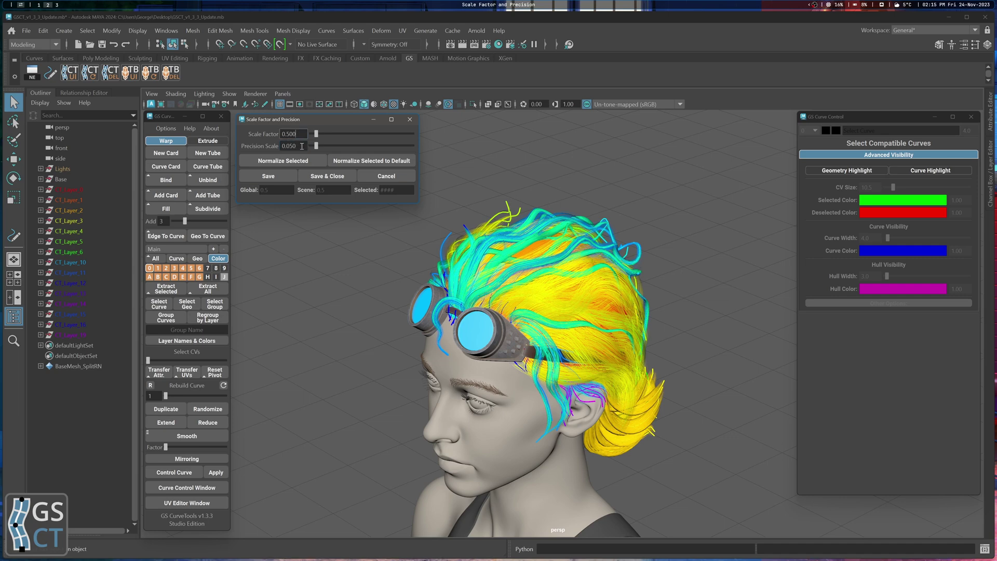
- Reselect the hair curves and close the Scale Factor and Precision settings
left_click(625, 267)
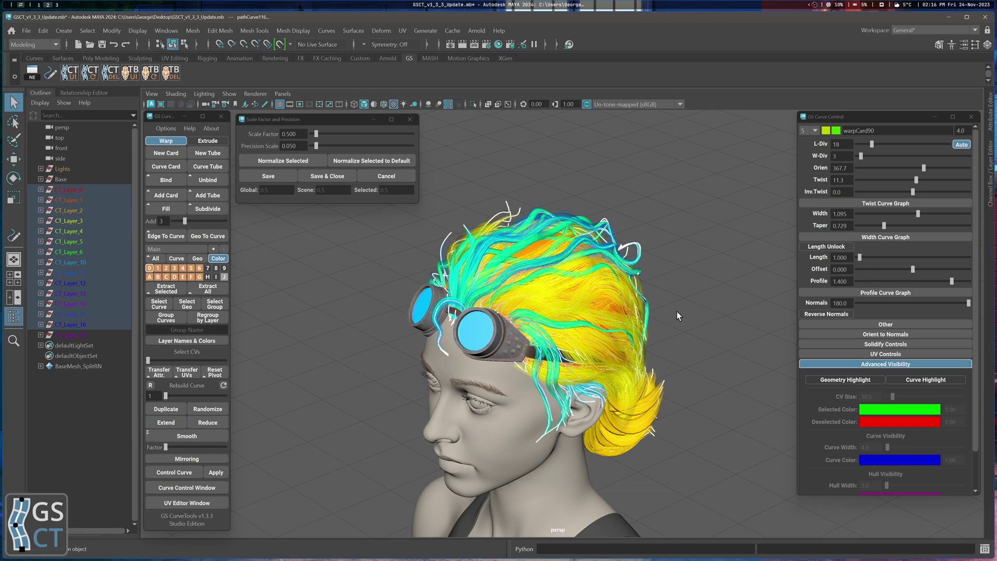
middle_click_drag(386, 235, 354, 217, "alt")
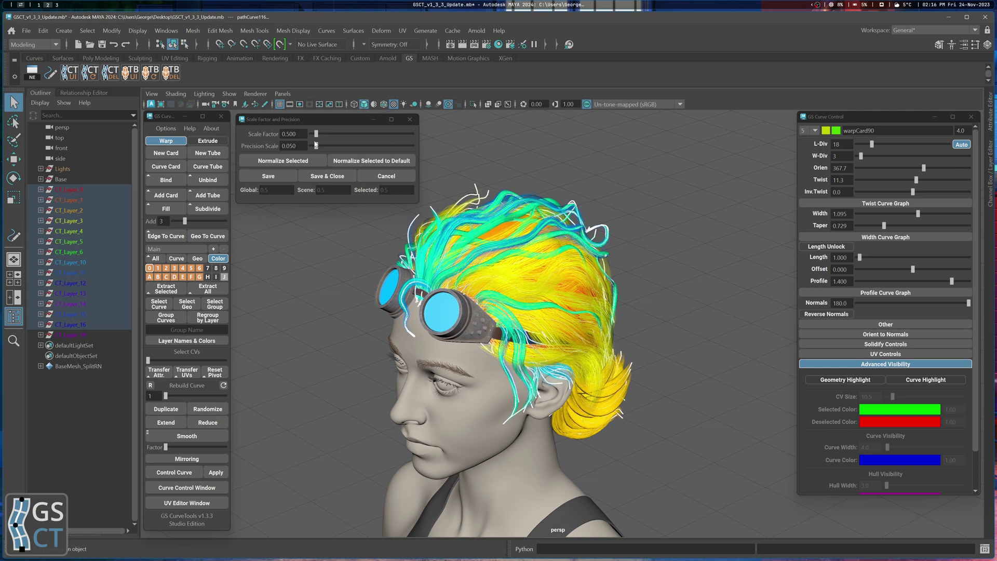
left_click_drag(316, 120, 306, 117)
left_click_drag(522, 160, 541, 176, "alt")
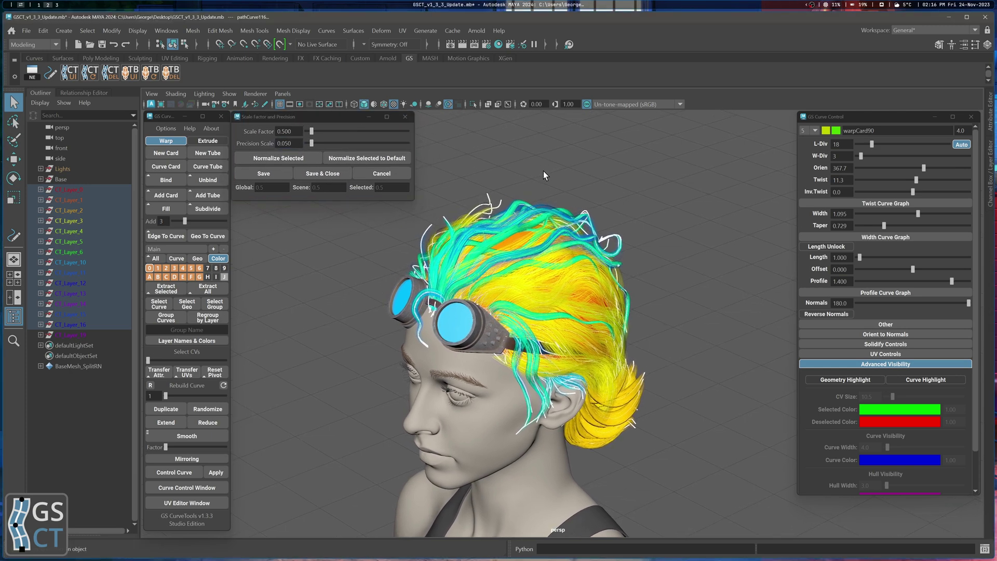
left_click(405, 116)
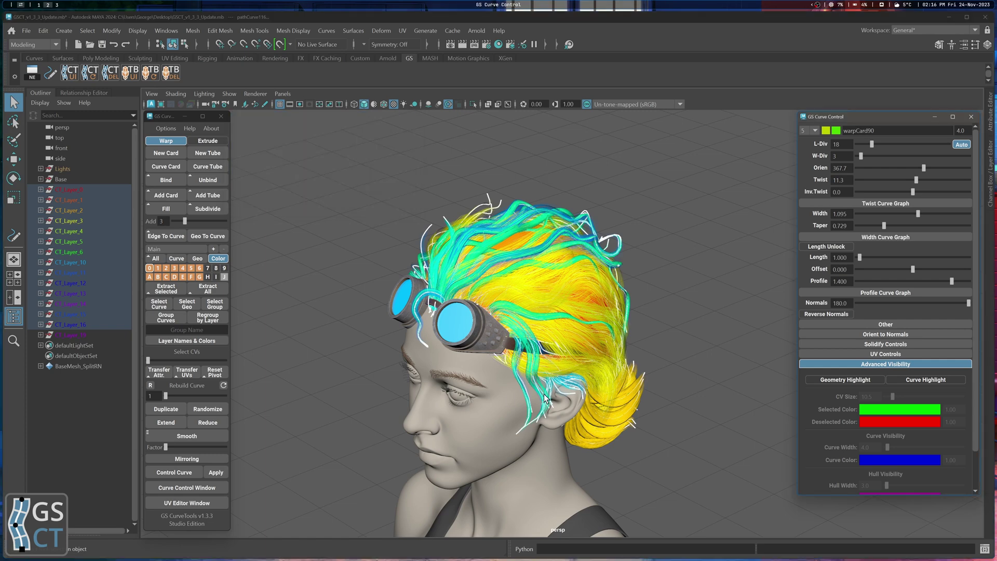
- Turn off the layer color display on the deselected hair and look through the curve tool options
left_click(684, 298)
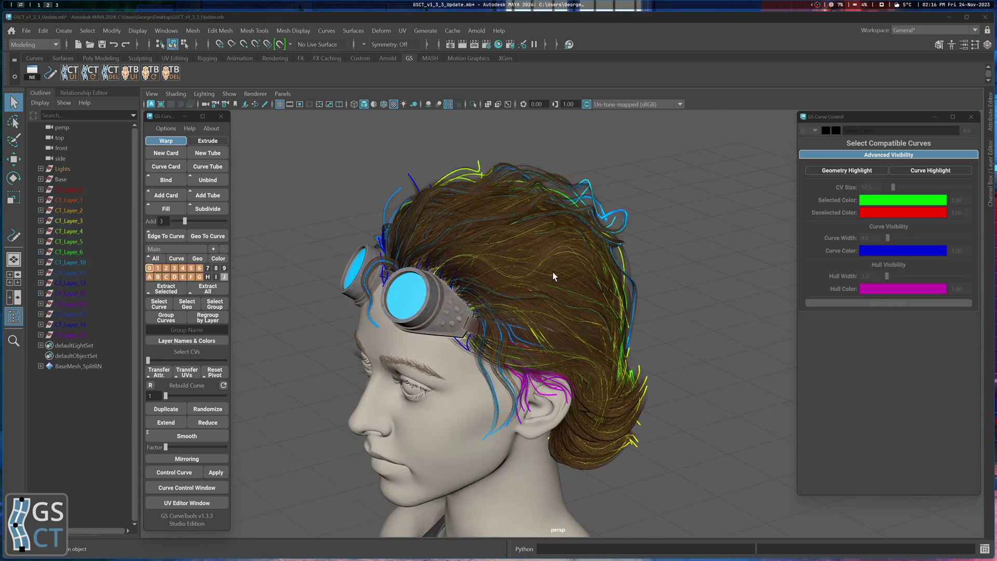
middle_click_drag(364, 186, 371, 178, "alt")
left_click(165, 128)
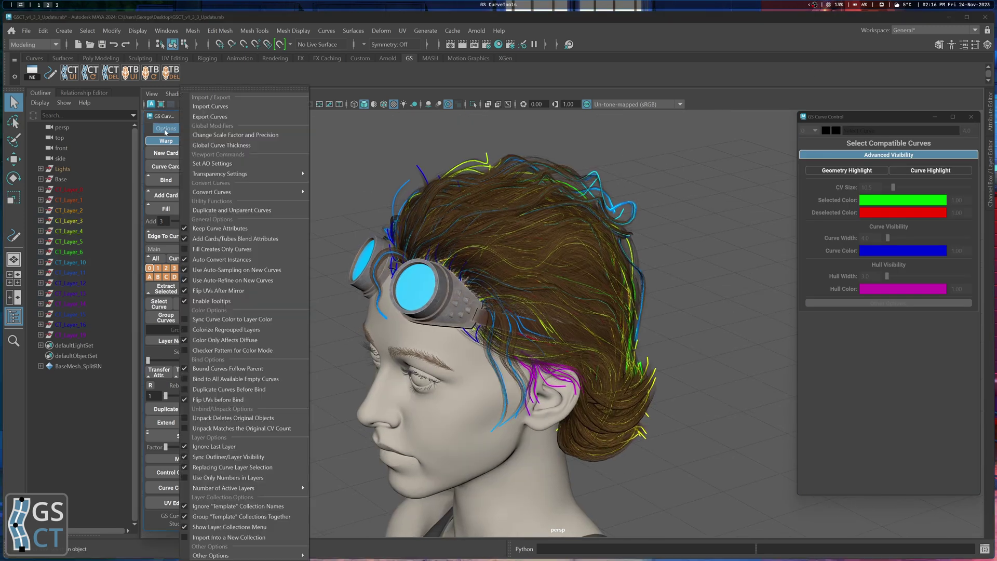
middle_click_drag(462, 155, 457, 171, "alt")
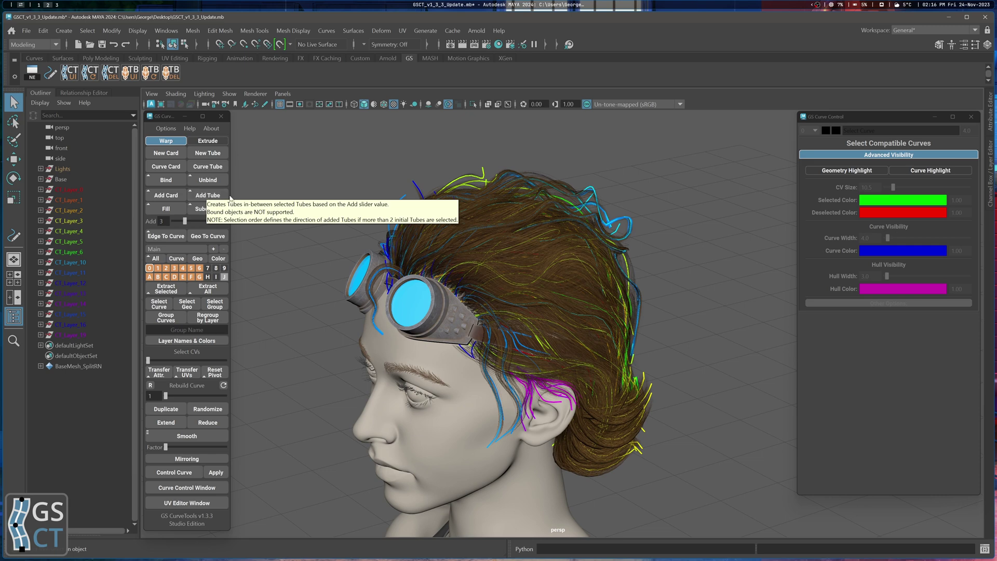
- Duplicate a hair card from the top of the head and move the copy into the empty space beside it
middle_click_drag(460, 200, 463, 222, "alt")
left_click(527, 225)
left_click(512, 218)
left_click(517, 232)
left_click_drag(512, 218, 531, 194, "alt")
left_click(517, 240)
left_click(517, 241)
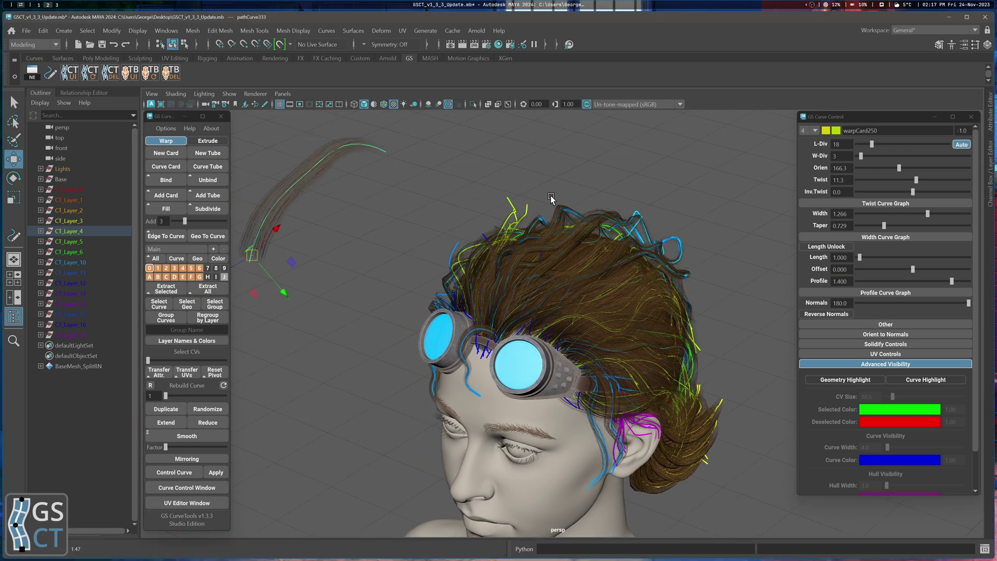
- Place two more copies of the card in a row beside the head and scale the last one down
key("r")
left_click_drag(541, 339, 401, 341)
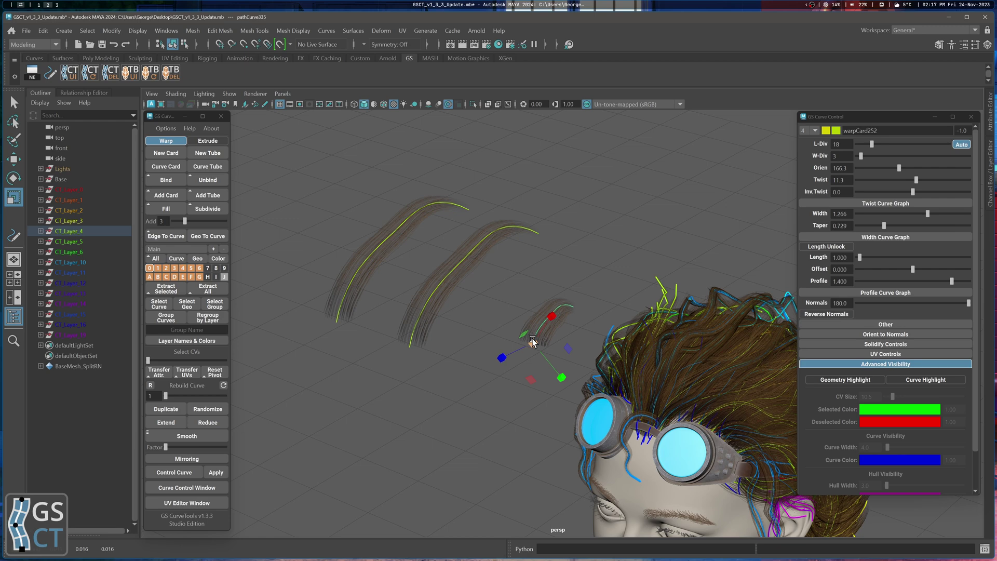
key("w")
left_click_drag(544, 349, 522, 300, "alt")
key("q")
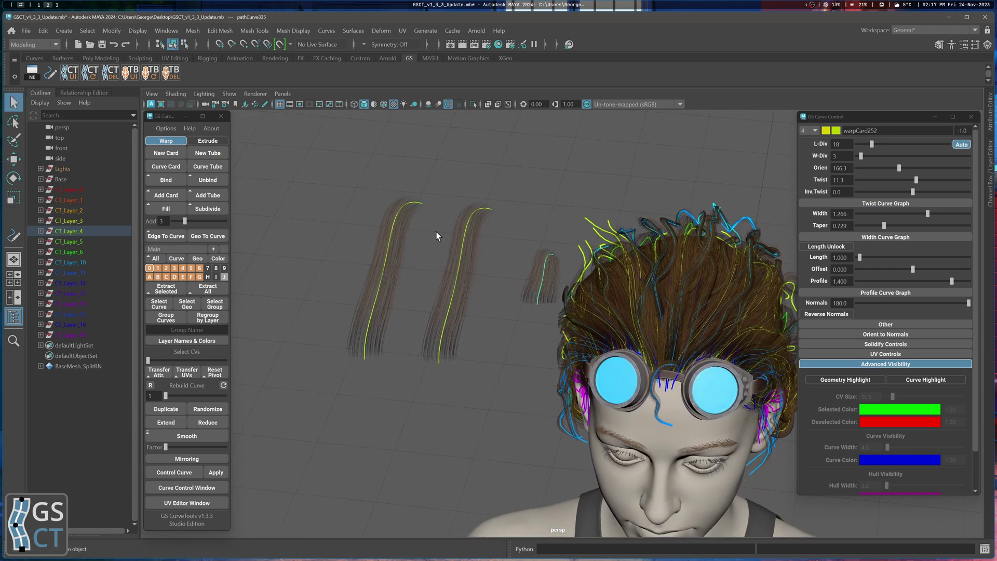
- Select the two long cards and the small card, set the Add amount to 1, and fill the gaps between them
left_click_drag(434, 229, 385, 170, "alt")
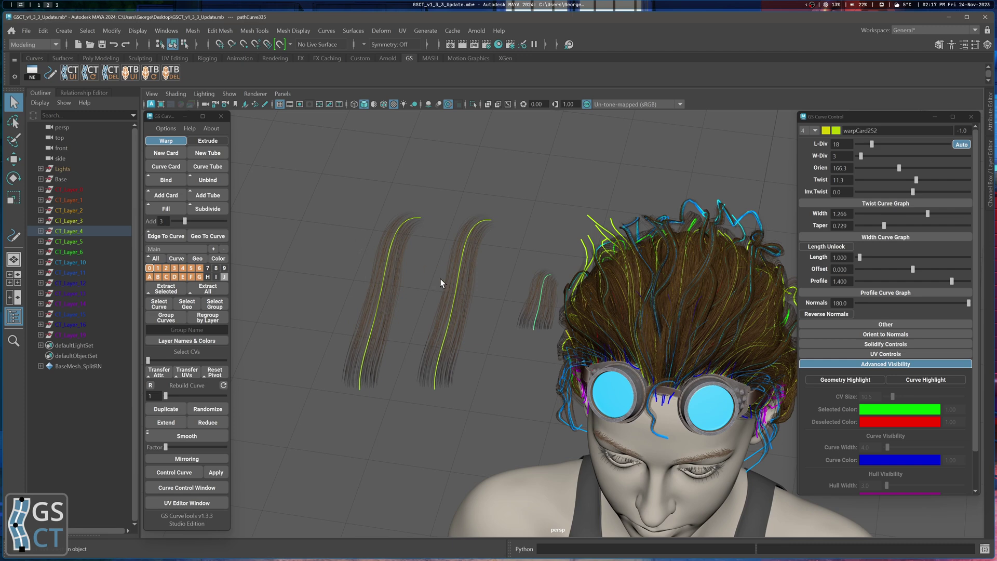
left_click(376, 246)
left_click(550, 318)
left_click_drag(184, 221, 173, 222)
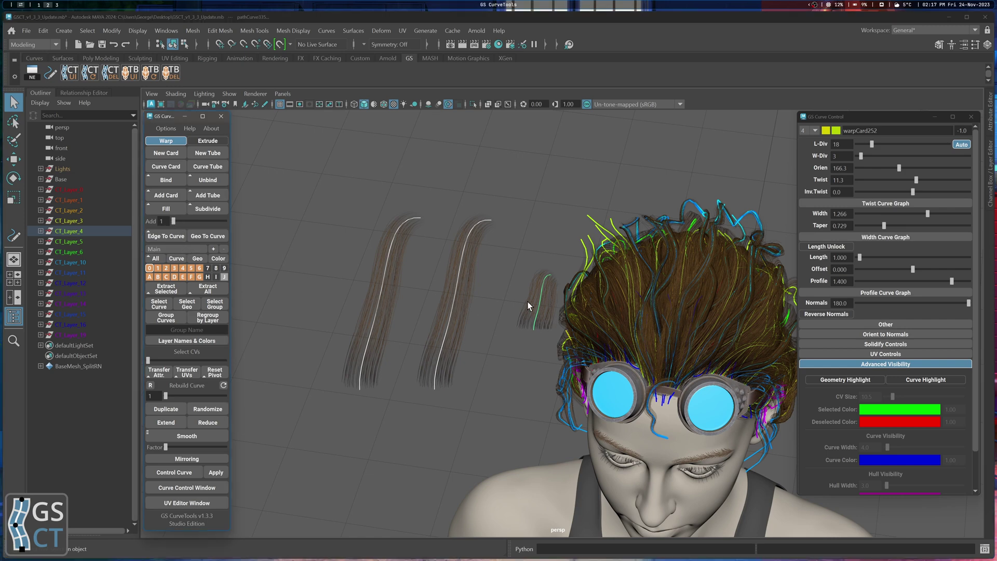
scroll(545, 276, "up", 3)
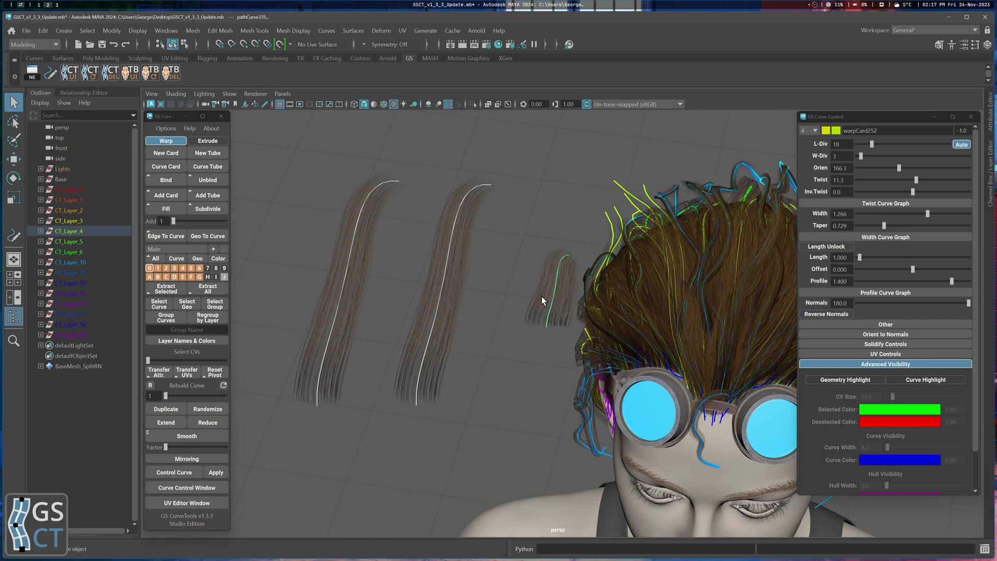
left_click(169, 206)
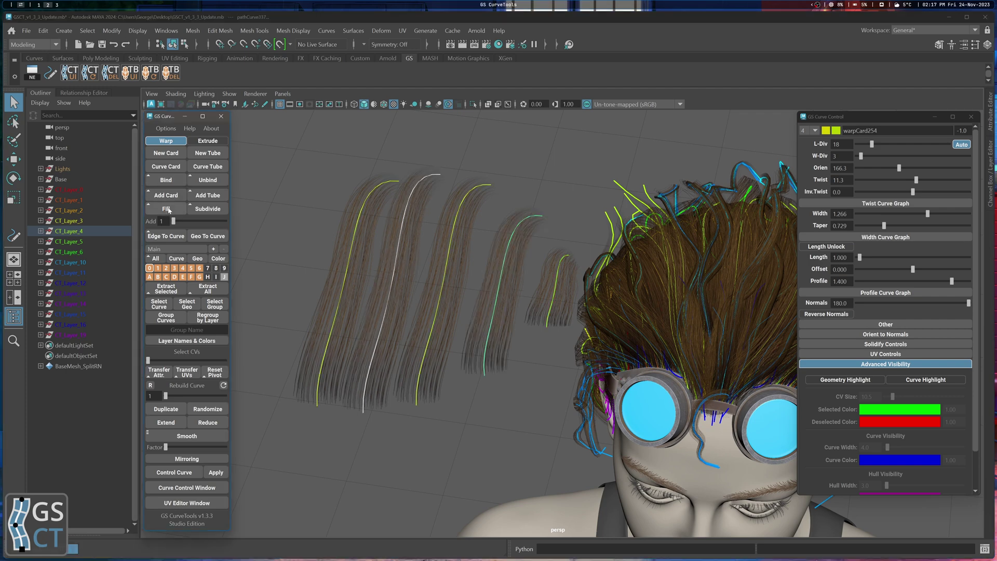
- Inspect how the filled cards transition in size and shape between the large cards and the small one
left_click_drag(445, 267, 430, 272, "alt")
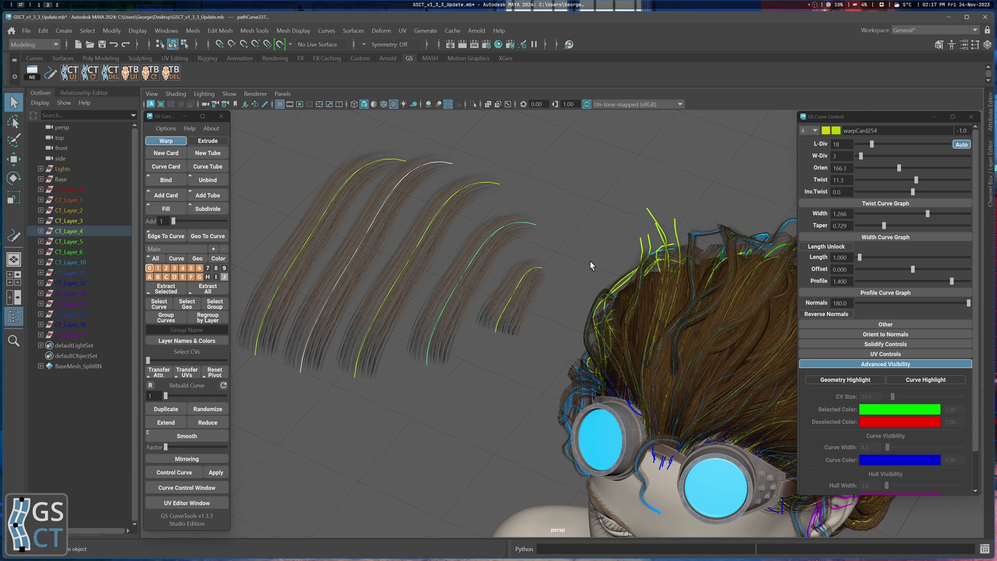
middle_click_drag(496, 289, 561, 301, "alt")
left_click(550, 307)
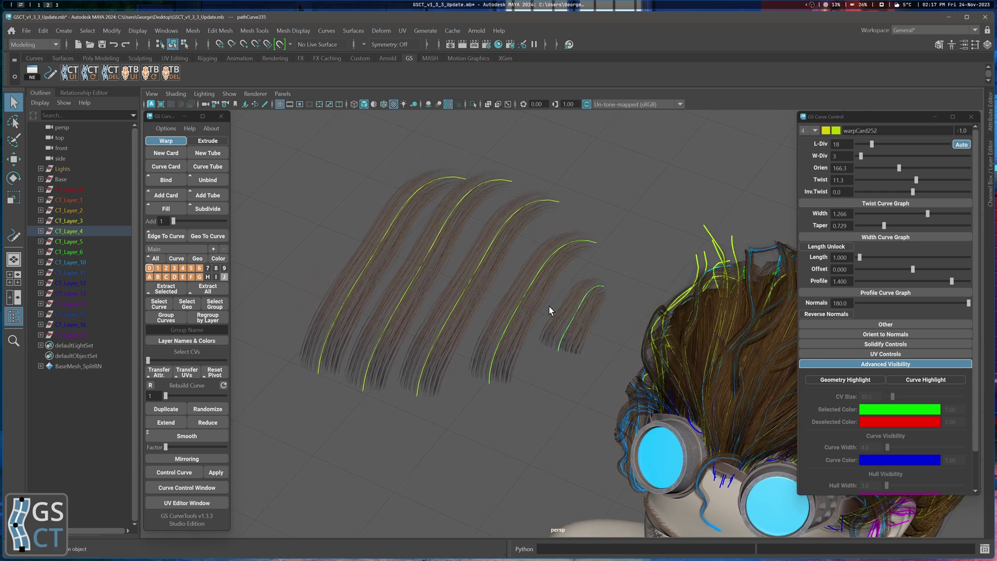
left_click(441, 247)
middle_click_drag(374, 232, 378, 253, "alt")
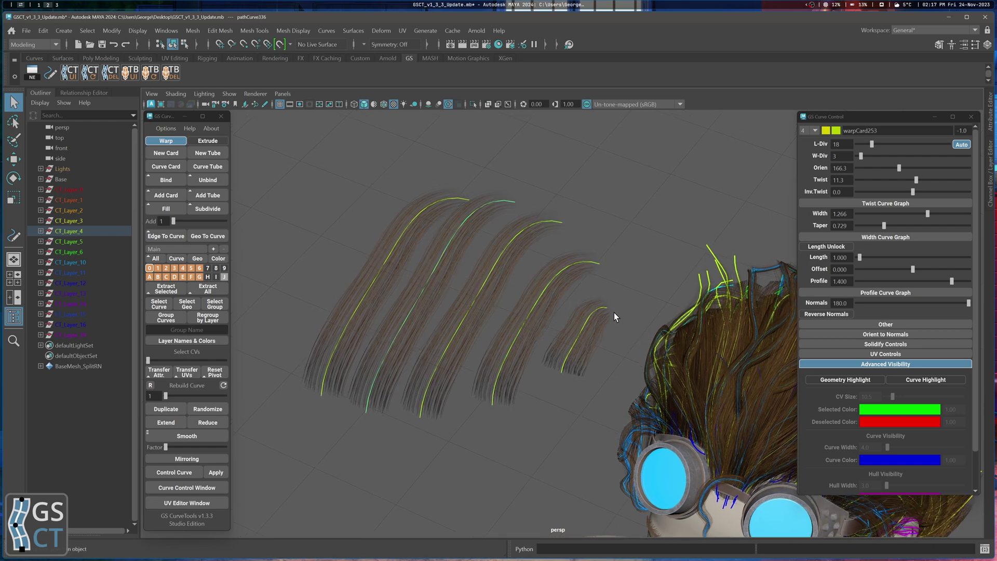
left_click_drag(563, 304, 550, 296, "alt")
left_click(569, 319)
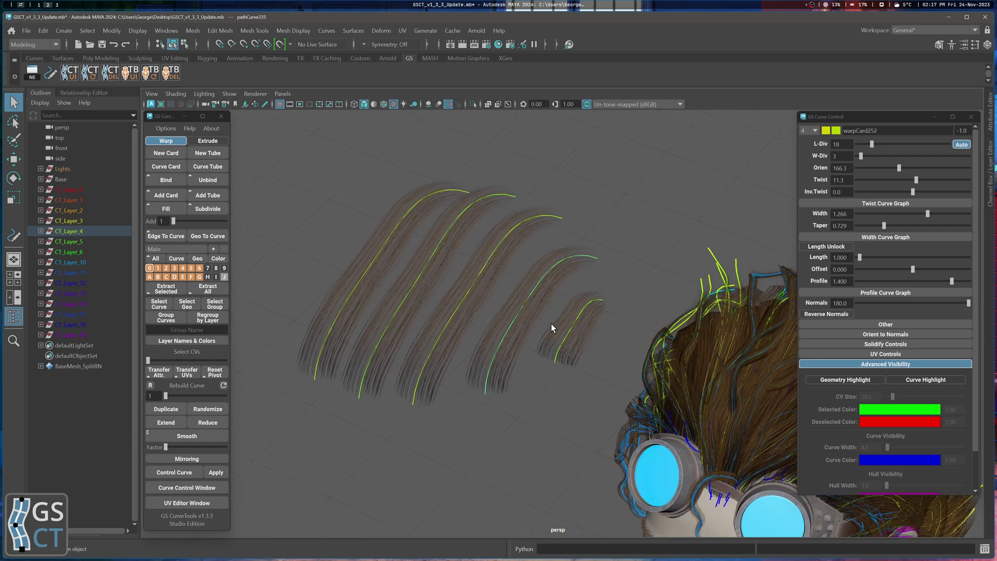
left_click_drag(537, 307, 542, 303, "alt")
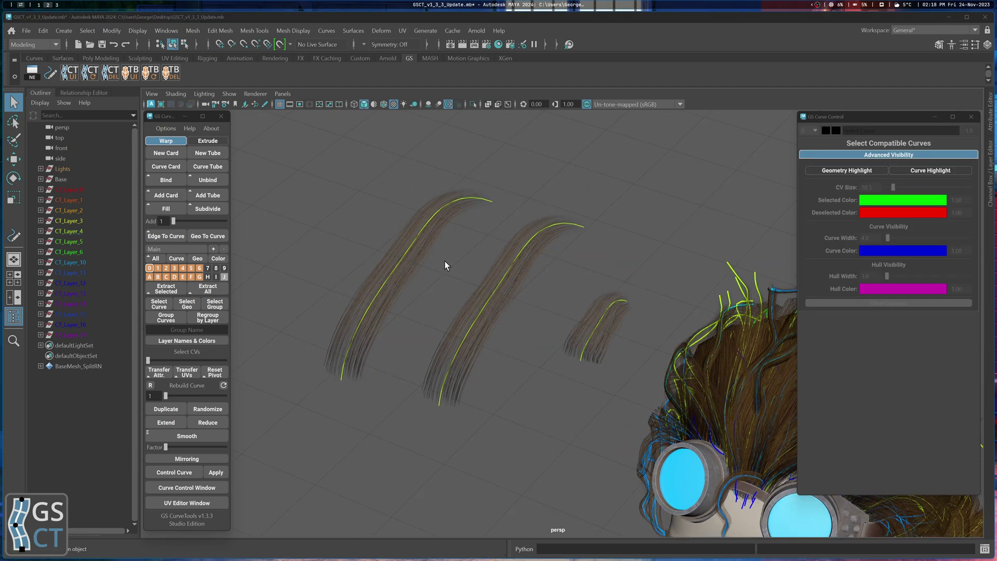
- Select the three original cards from large to small and fill each gap between them with 2 cards
middle_click_drag(442, 260, 438, 272, "alt")
left_click_drag(382, 237, 471, 256)
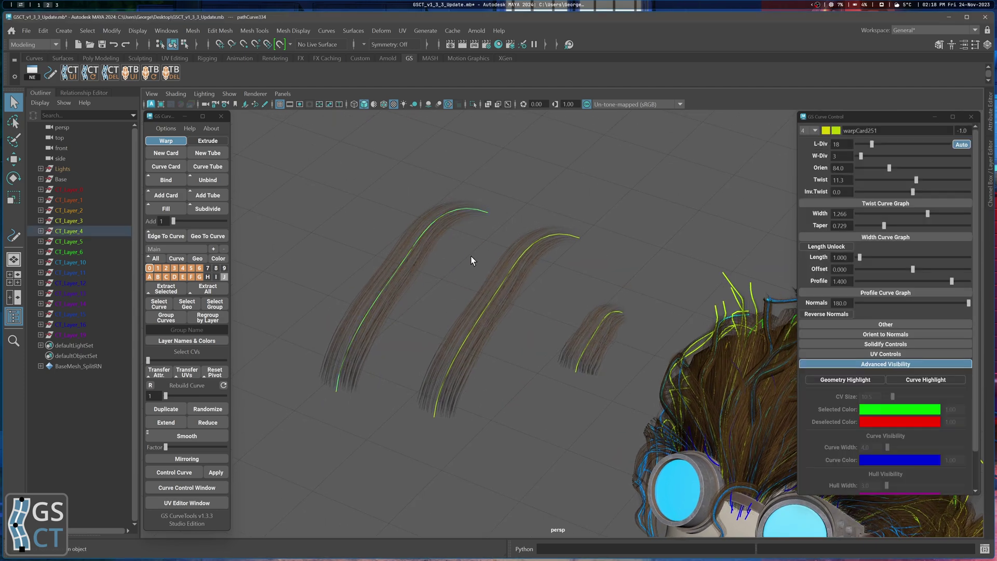
left_click(588, 336, "shift")
left_click(183, 225)
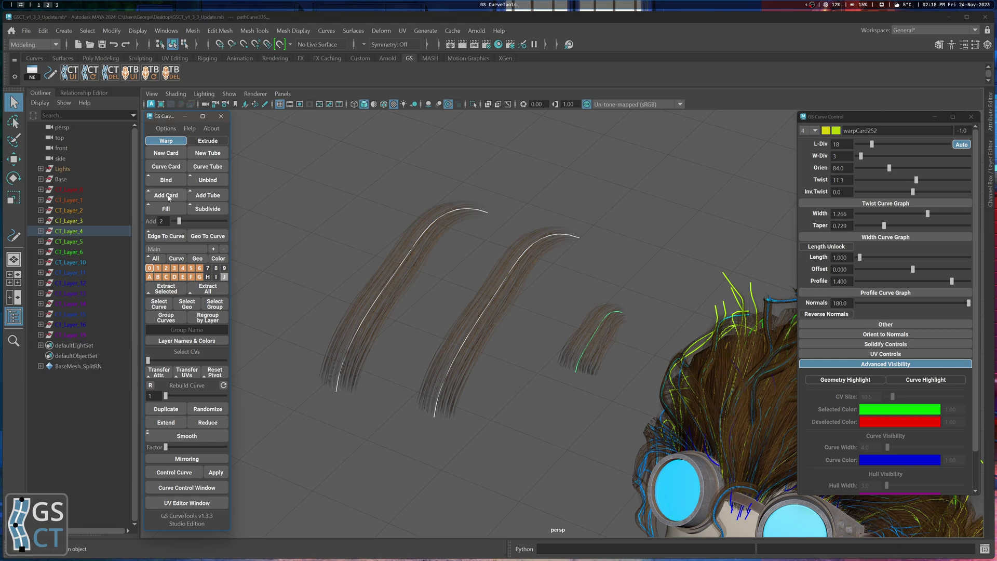
left_click(168, 196)
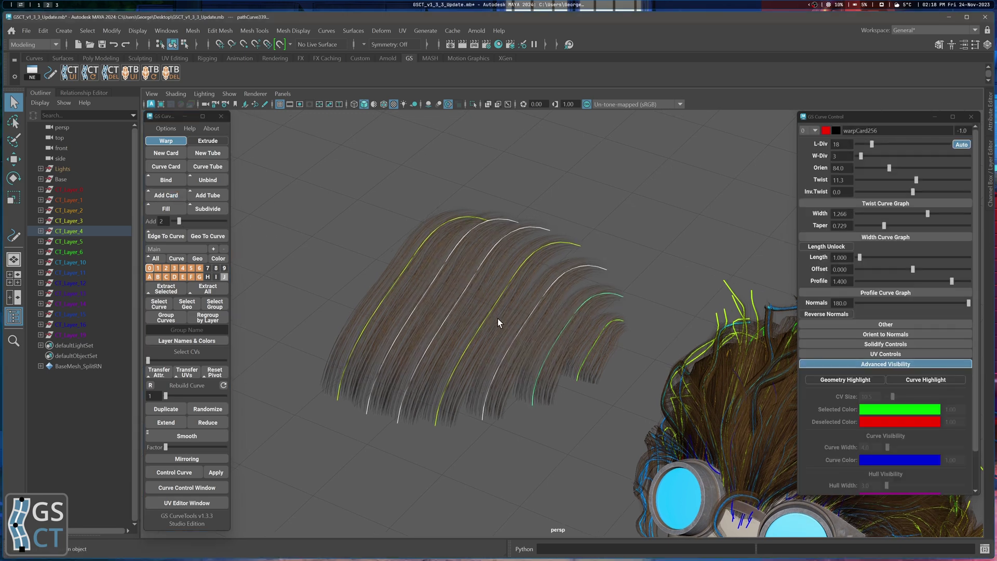
- Try scaling the small end card of the filled row, and undo both the scaling and the fill
left_click_drag(497, 319, 497, 302, "alt")
left_click(579, 242)
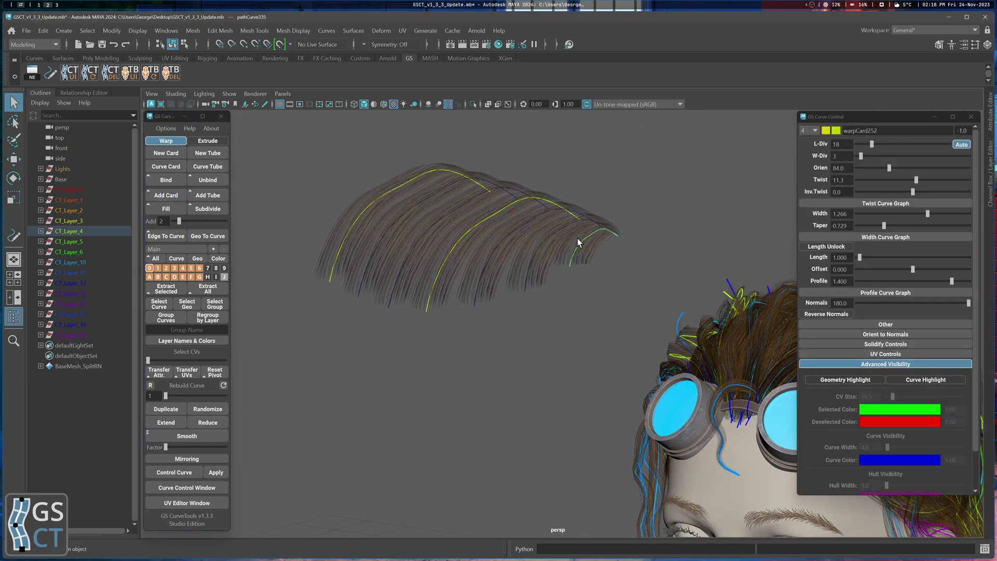
left_click_drag(594, 255, 609, 298, "alt")
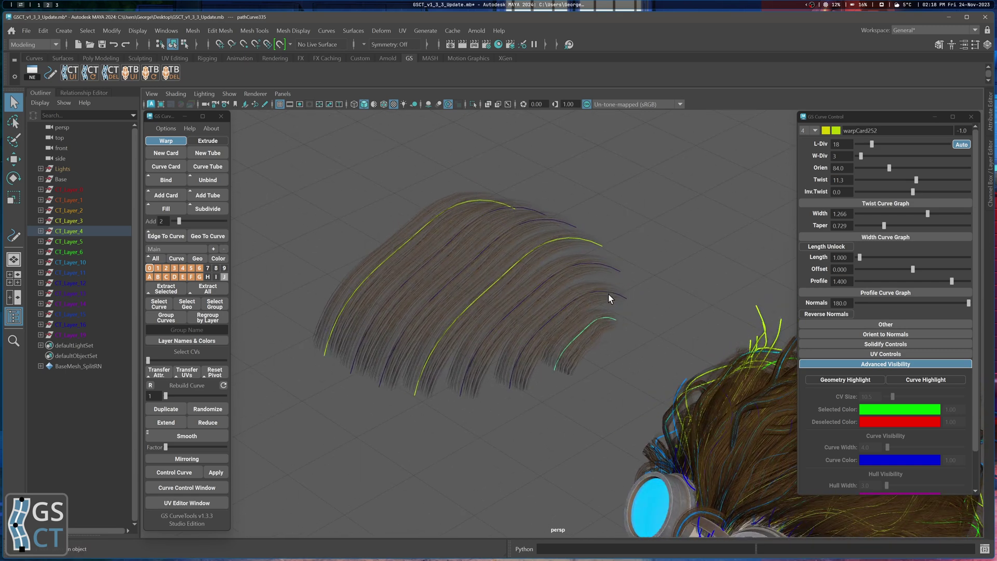
key("r")
left_click_drag(555, 367, 648, 385)
key("ctrl+z")
key("ctrl+z")
key("ctrl+z")
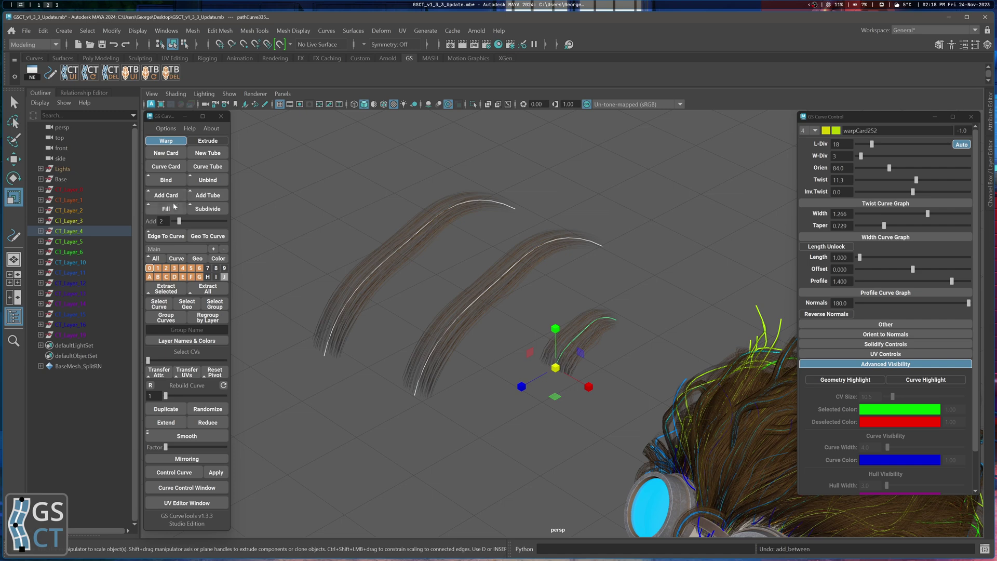
key("q")
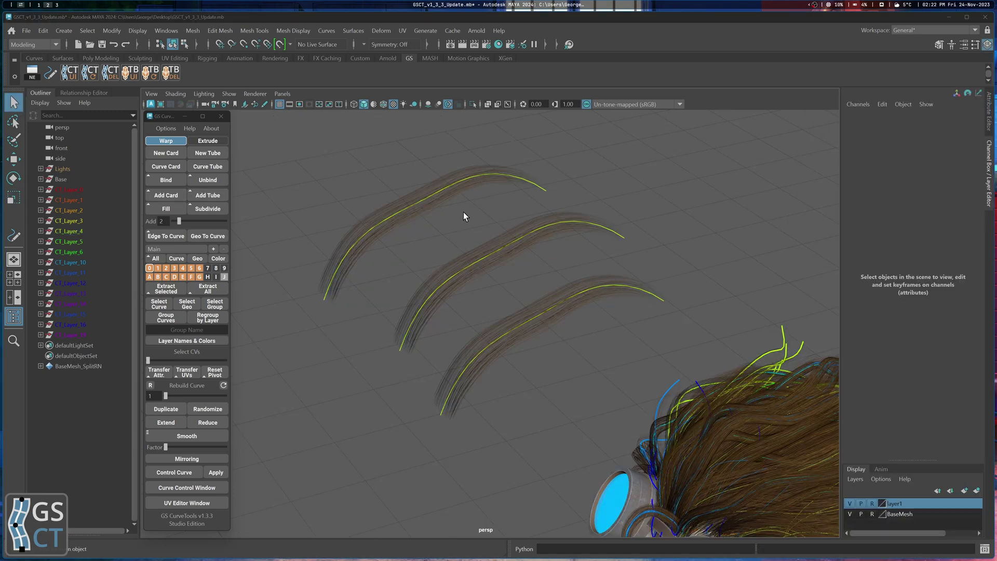
- Examine the scale values of the first two equally sized cards and check the first card in the Curve Control window
scroll(463, 212, "down", 2)
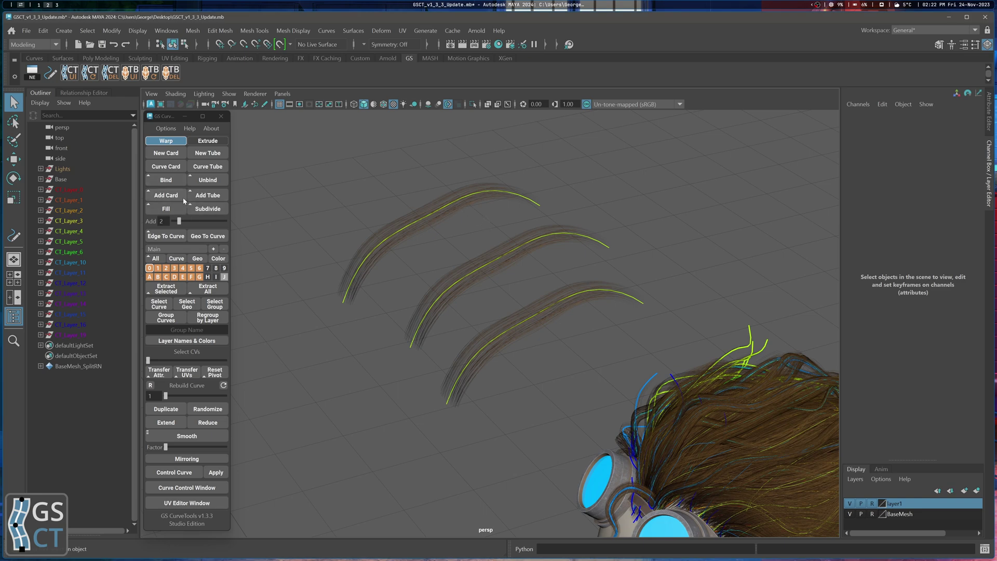
left_click_drag(429, 233, 445, 239, "alt")
left_click_drag(393, 214, 435, 242)
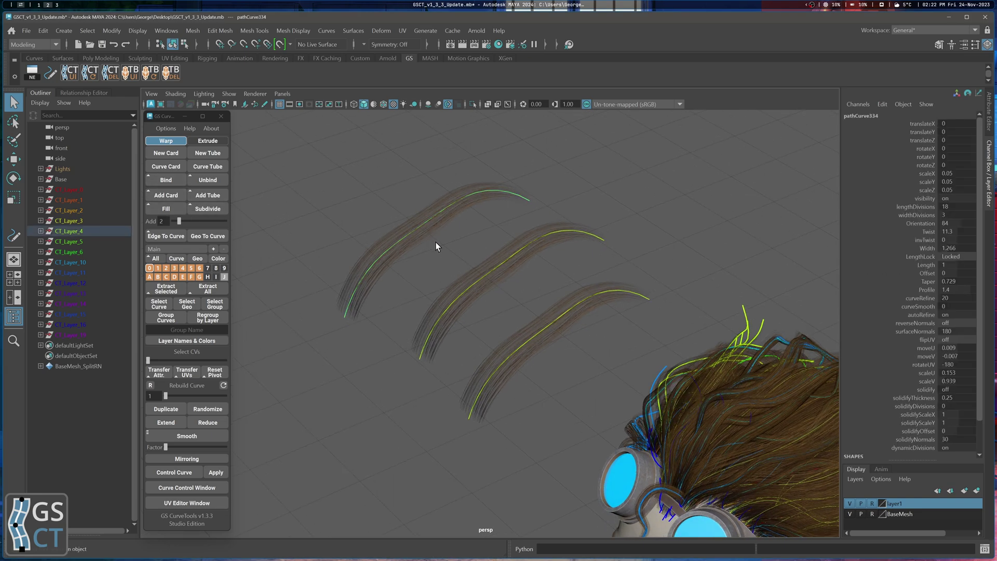
left_click_drag(948, 175, 948, 190)
left_click(199, 489)
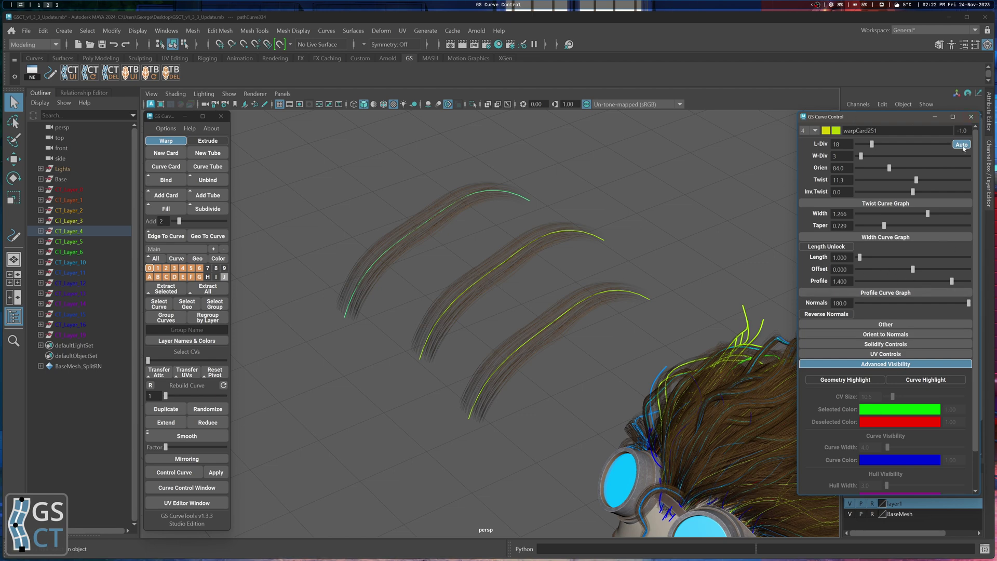
left_click(970, 118)
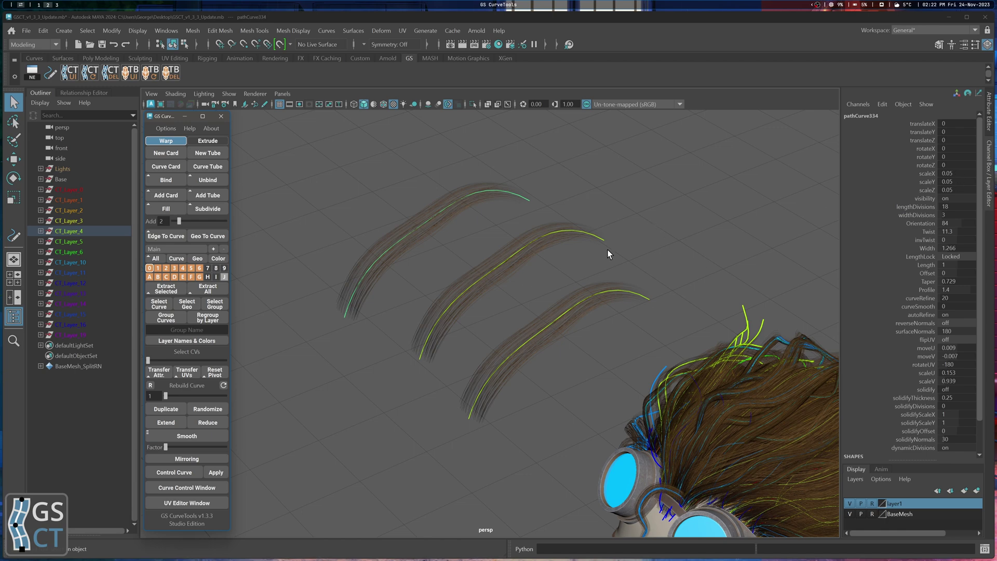
left_click(563, 263)
left_click(403, 214)
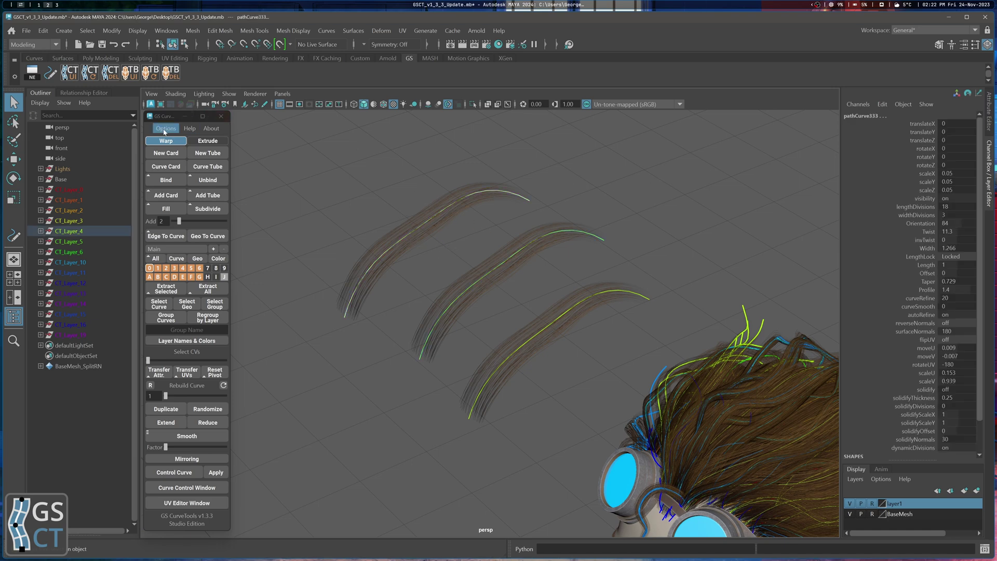
left_click(493, 224)
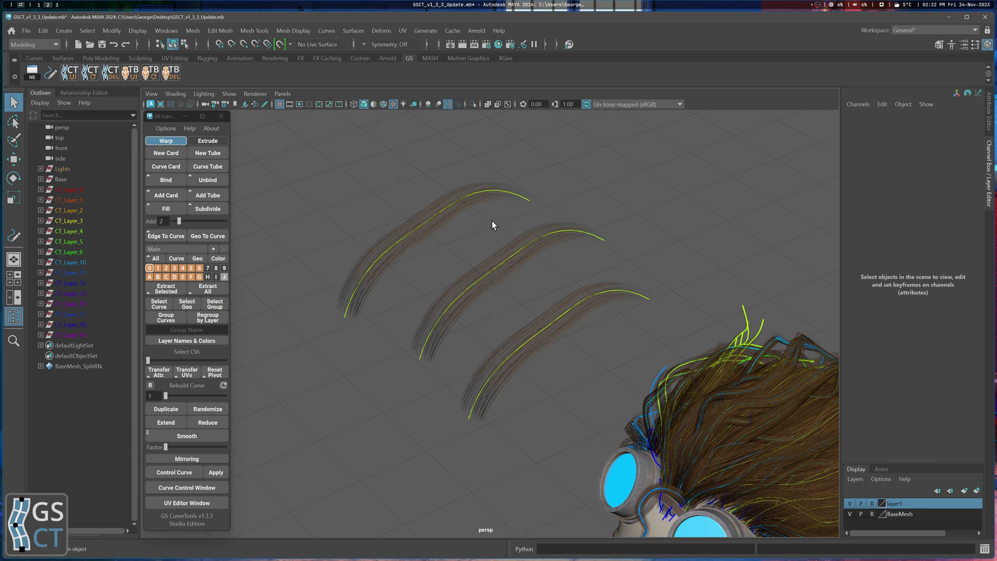
- Open the Scale Factor and Precision settings and normalize all three standalone hair cards to the default values
middle_click_drag(491, 220, 676, 377, "alt")
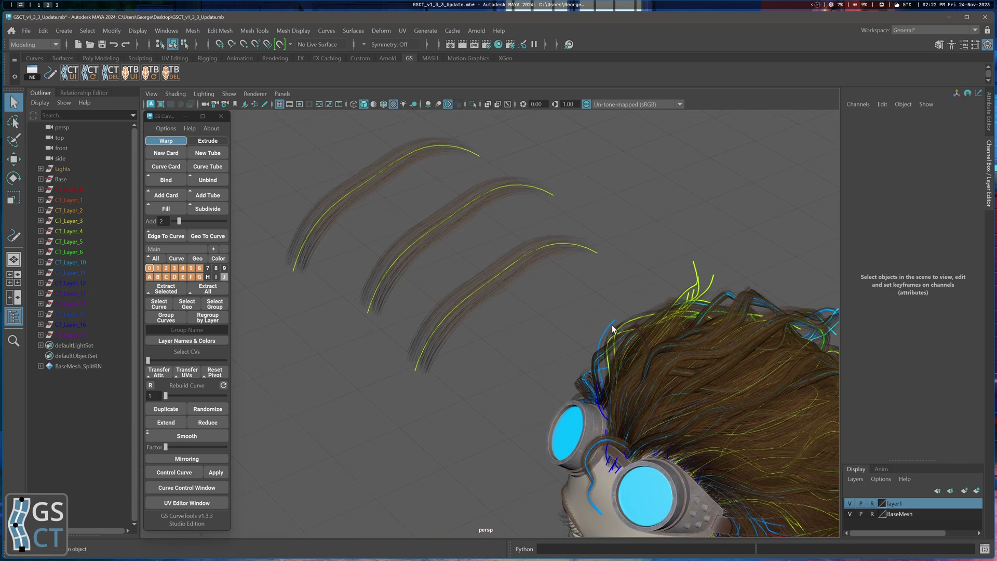
middle_click_drag(440, 255, 476, 287, "alt")
right_click_drag(728, 266, 656, 315, "alt")
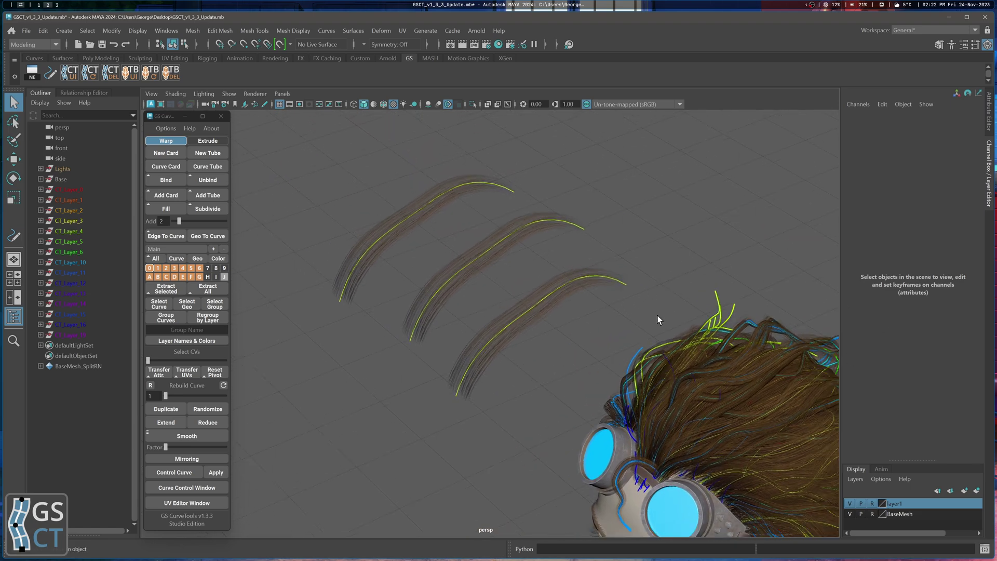
scroll(577, 303, "down", 2)
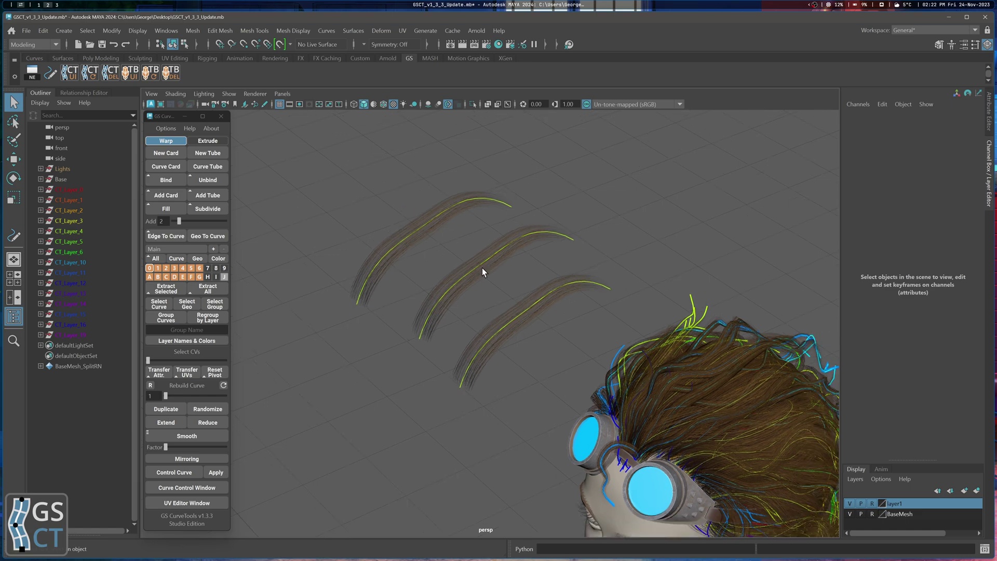
left_click(167, 128)
left_click(222, 138)
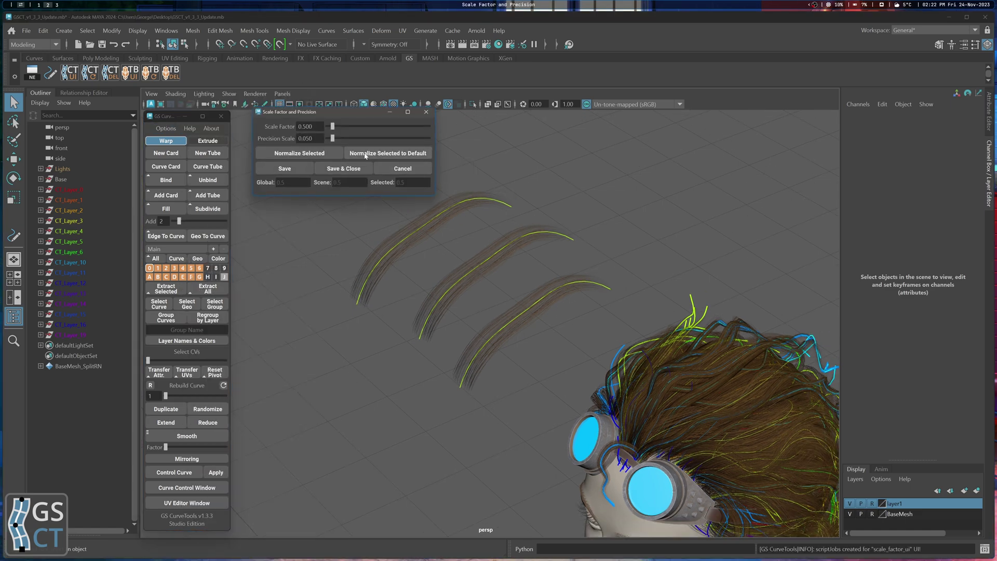
left_click_drag(407, 208, 545, 315)
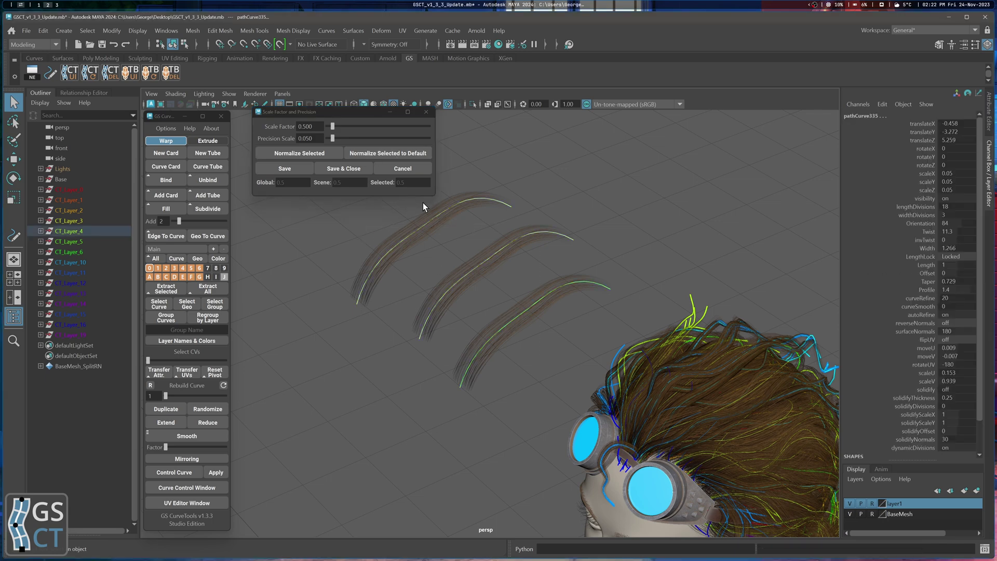
left_click(393, 154)
- Check the normalized cards individually and close the Scale Factor and Precision settings
left_click(502, 290)
left_click_drag(501, 288, 540, 322)
left_click_drag(460, 254, 522, 302)
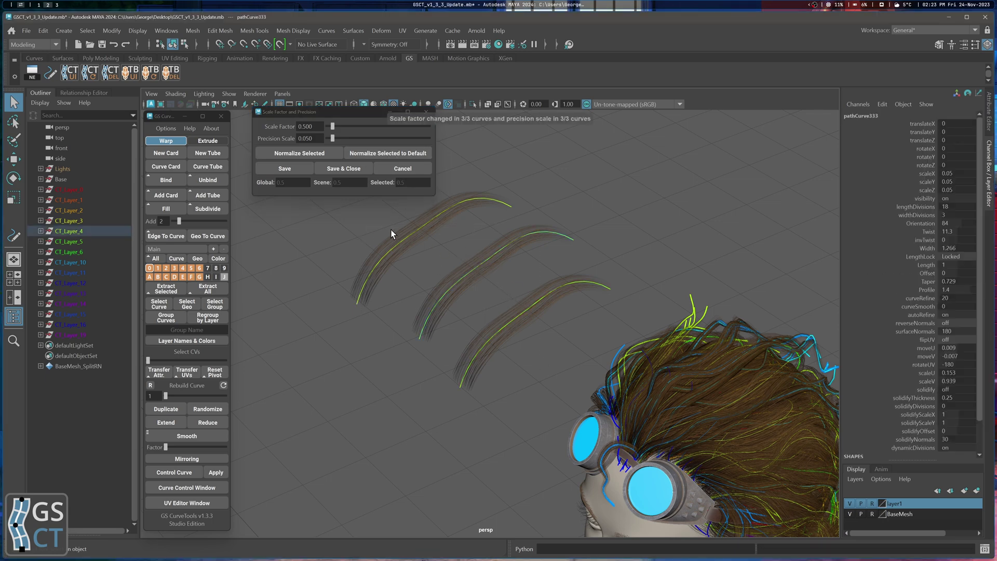
left_click_drag(391, 230, 454, 275, "alt")
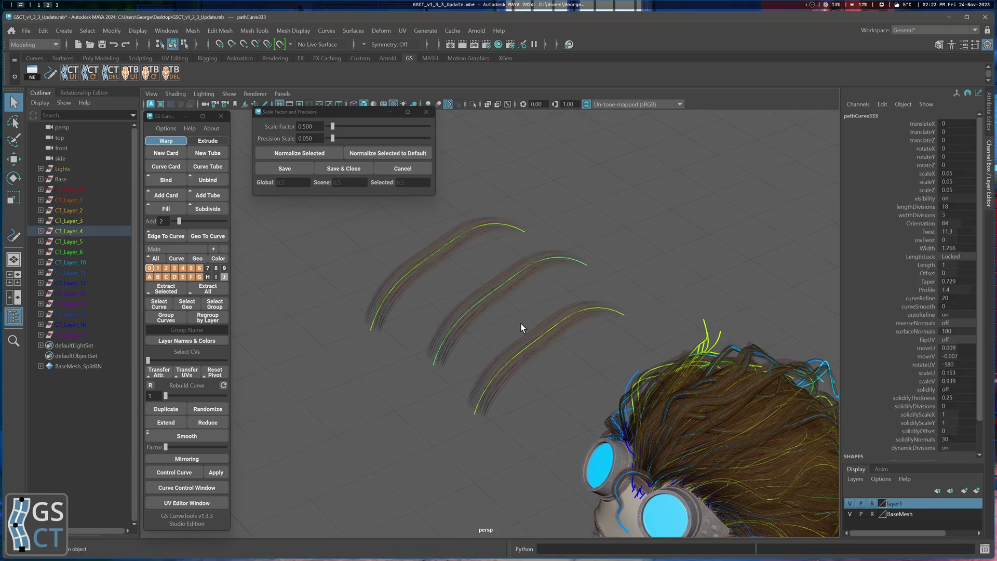
left_click(477, 303)
left_click(426, 112)
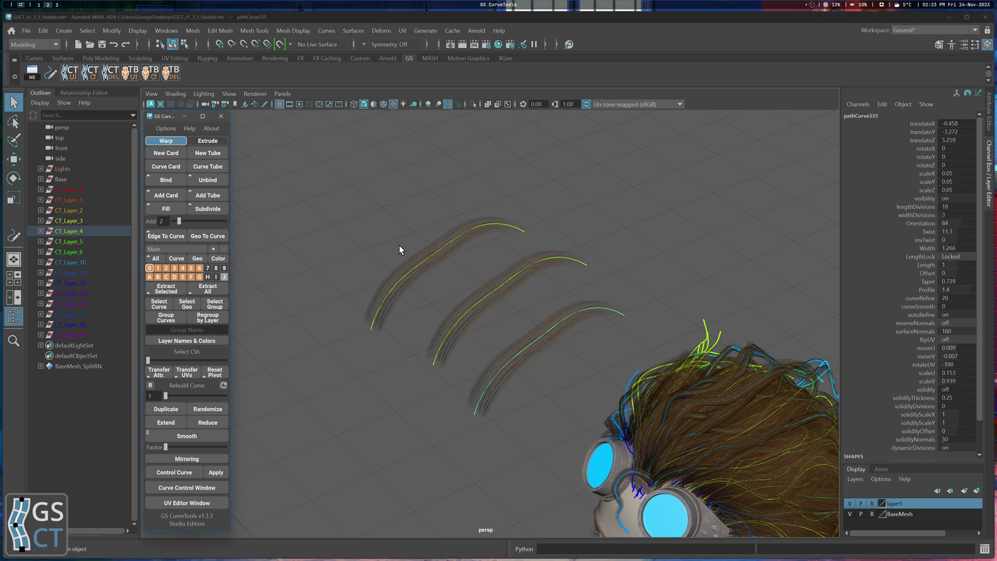
- Select all three normalized cards and fill each gap between them with 2 cards
left_click_drag(400, 248, 546, 341)
left_click(165, 211)
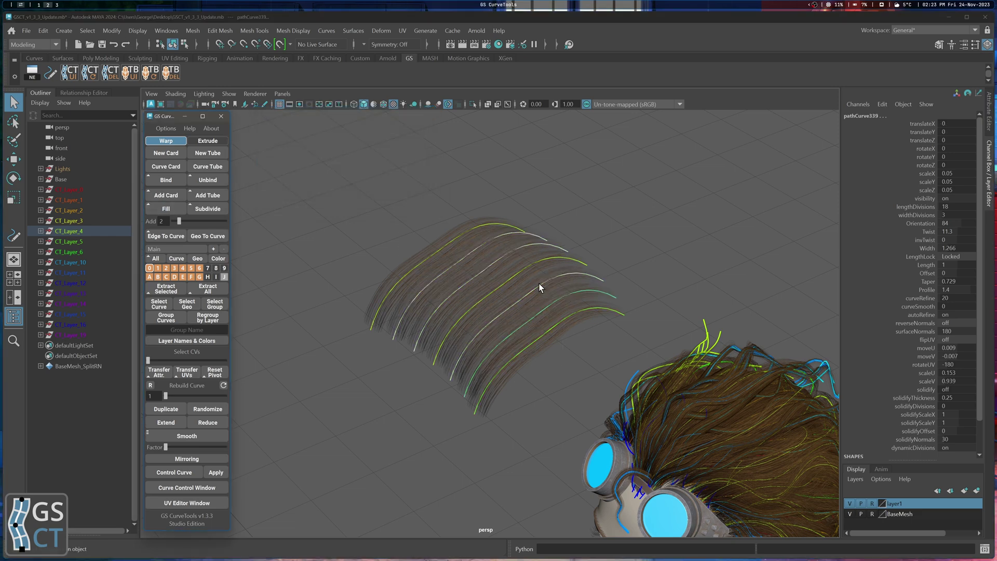
left_click_drag(541, 284, 525, 260, "alt")
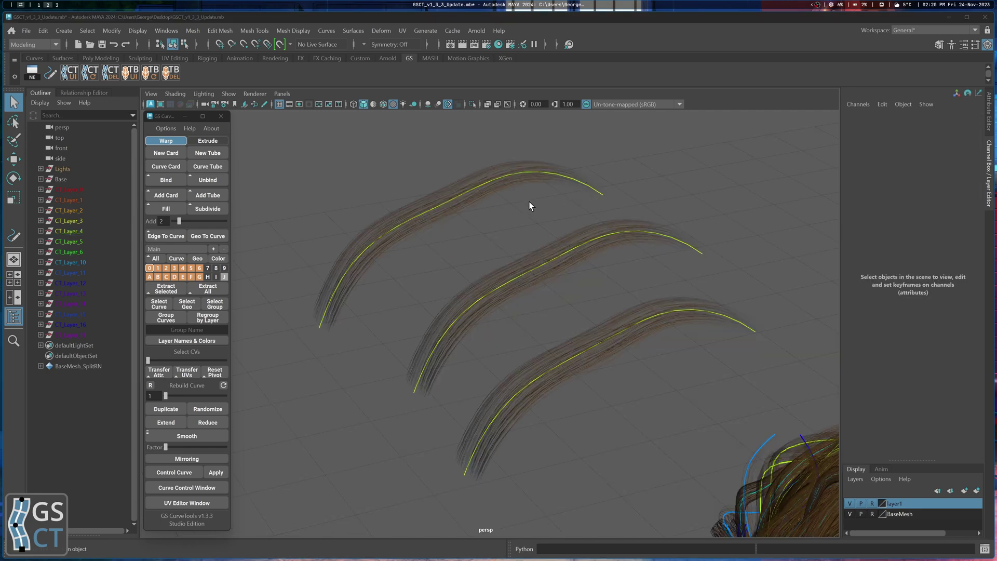
- Scale the middle hair card down uniformly to 0.726 with its channel values displayed
key("ctrl+a")
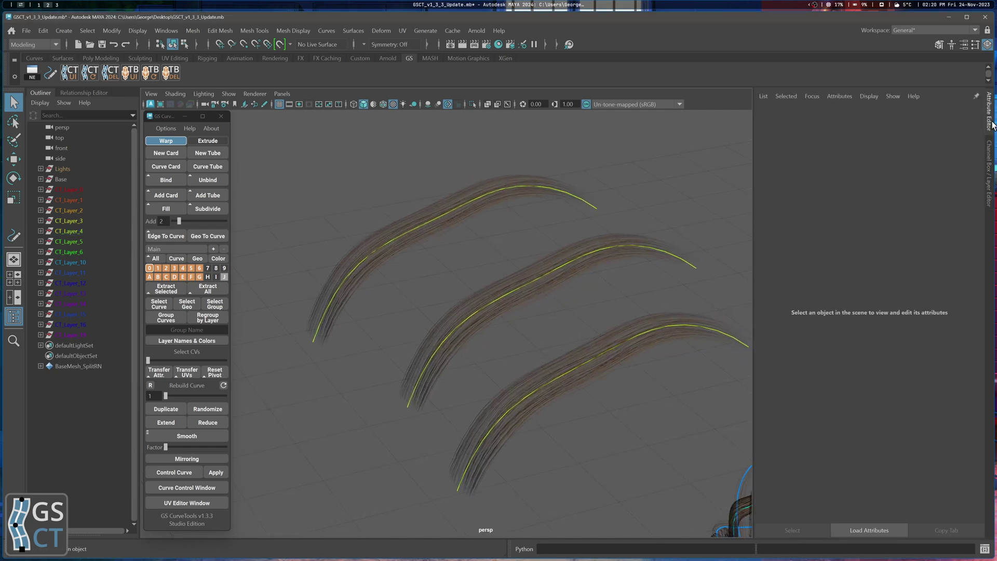
left_click(533, 312)
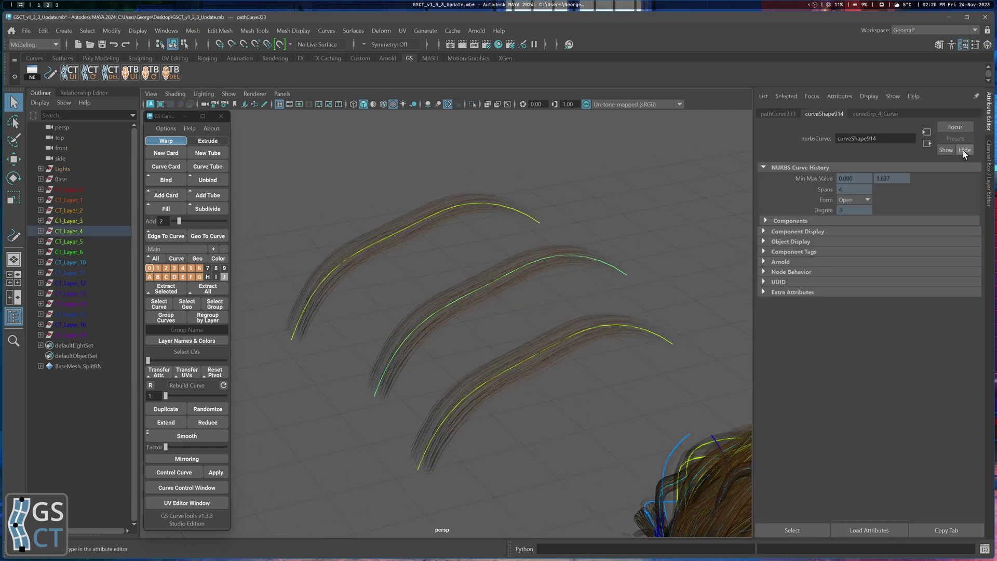
key("ctrl+a")
key("r")
left_click_drag(412, 398, 327, 399)
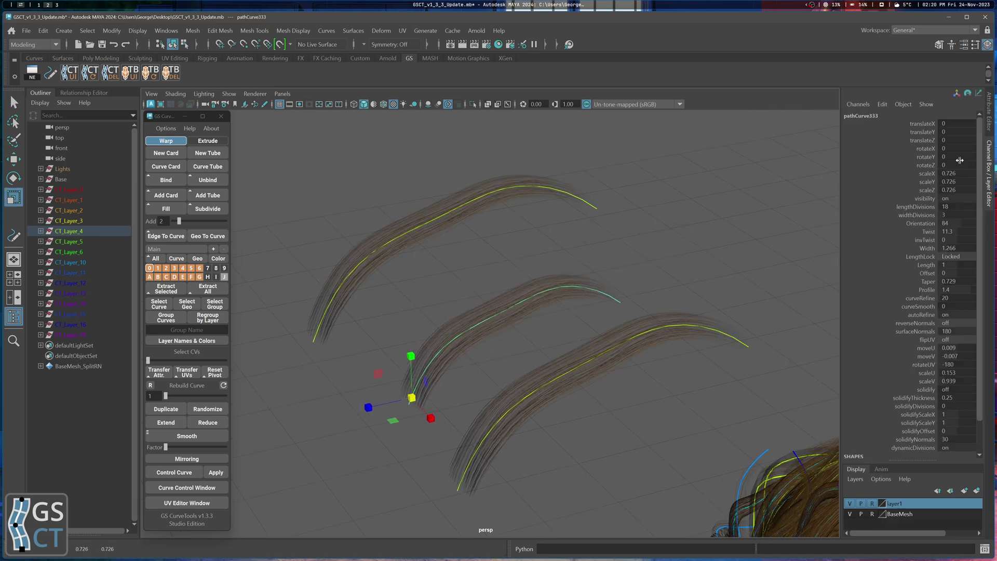
- Undo the uniform scaling of the middle hair card
key("ctrl+z")
key("ctrl+z")
key("ctrl+z")
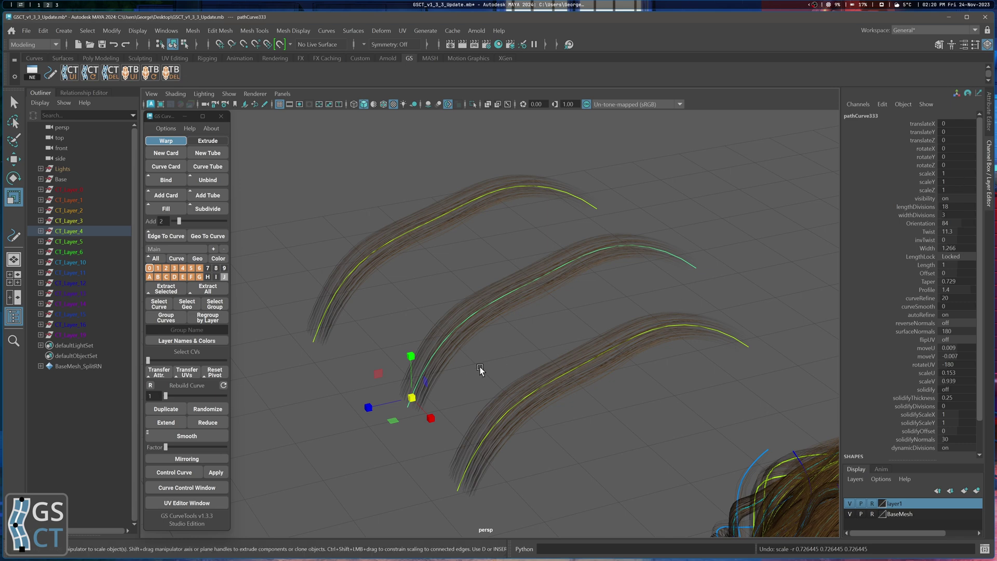
- Normalize all three standalone hair cards to the default scale factor and precision values and highlight their scale channels
left_click(165, 128)
left_click(229, 135)
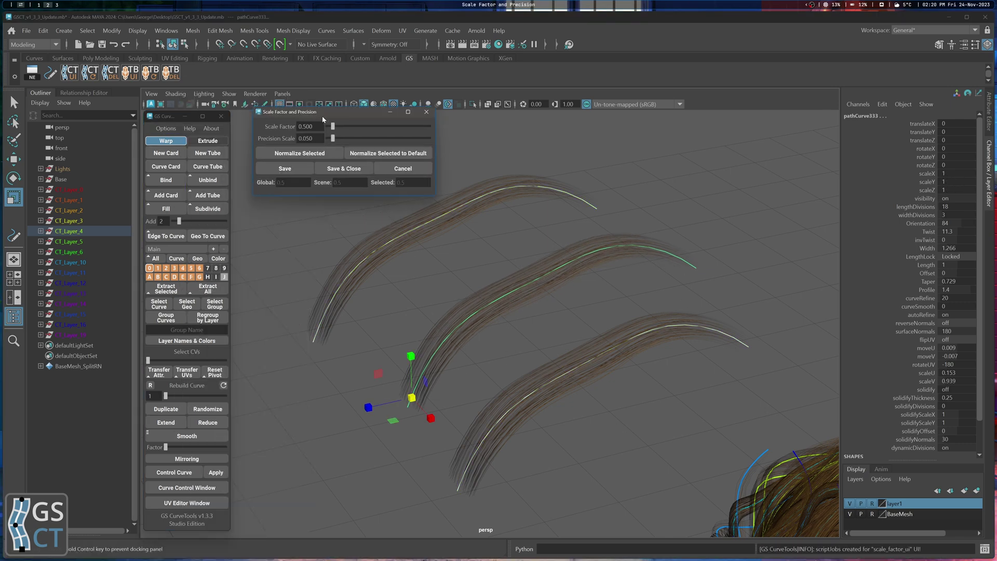
left_click(388, 153)
left_click_drag(952, 174, 952, 190)
left_click(731, 272)
- Try scaling the middle hair card up uniformly and undo it
left_click_drag(504, 258, 567, 310)
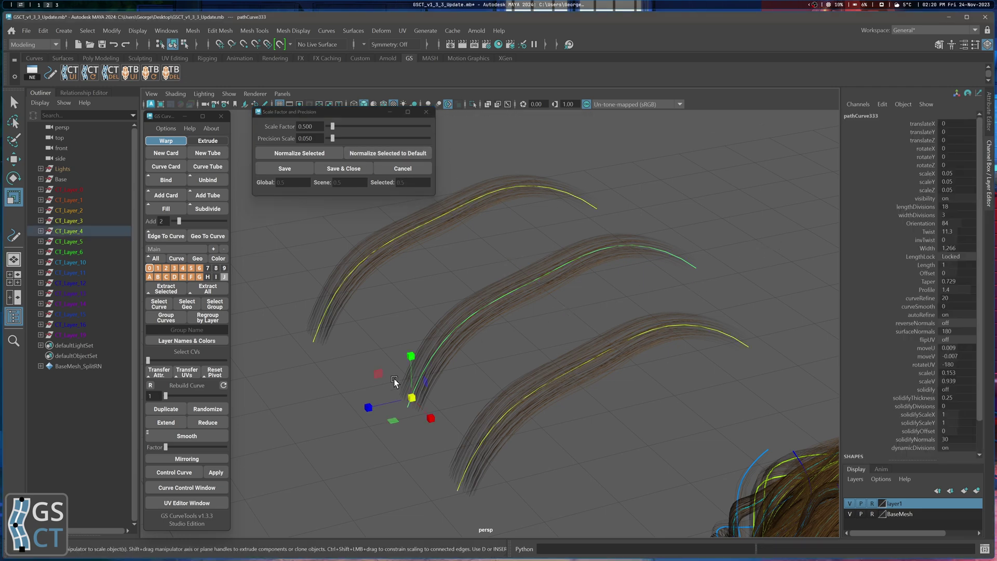
left_click_drag(412, 397, 469, 364)
key("ctrl+z")
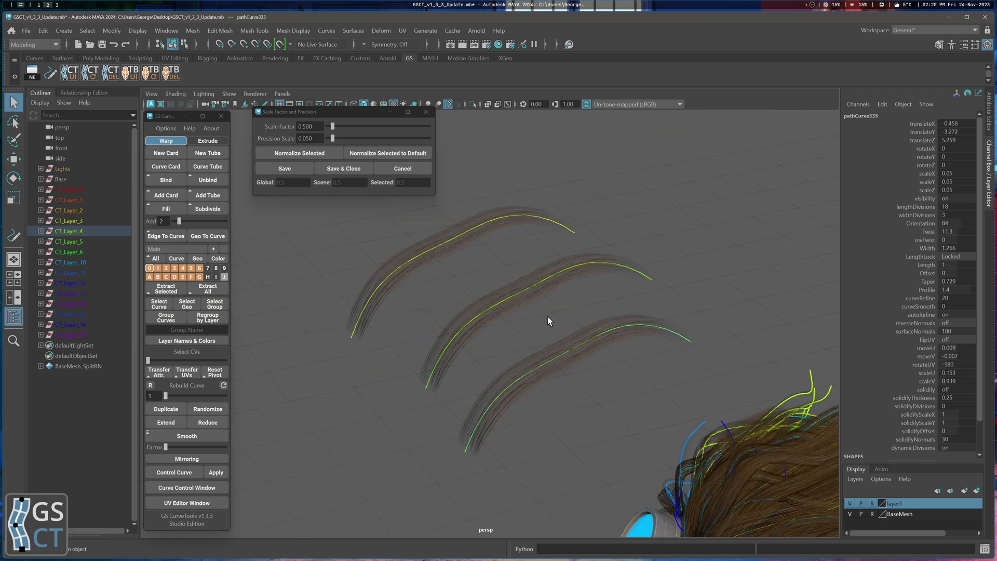
- Check the scale channel values of the outer two hair cards one by one
key("w")
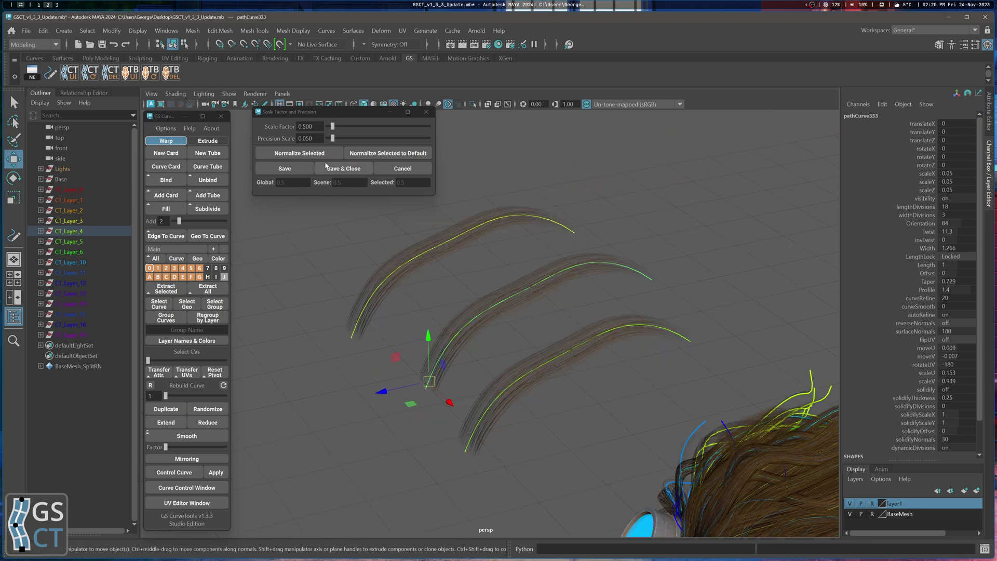
left_click_drag(395, 245, 430, 271)
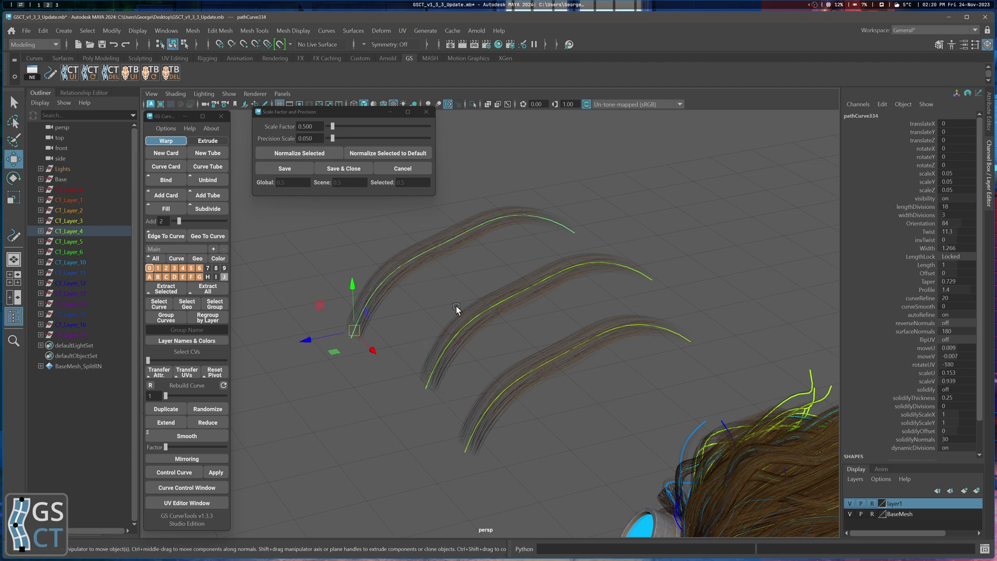
left_click_drag(488, 366, 517, 397)
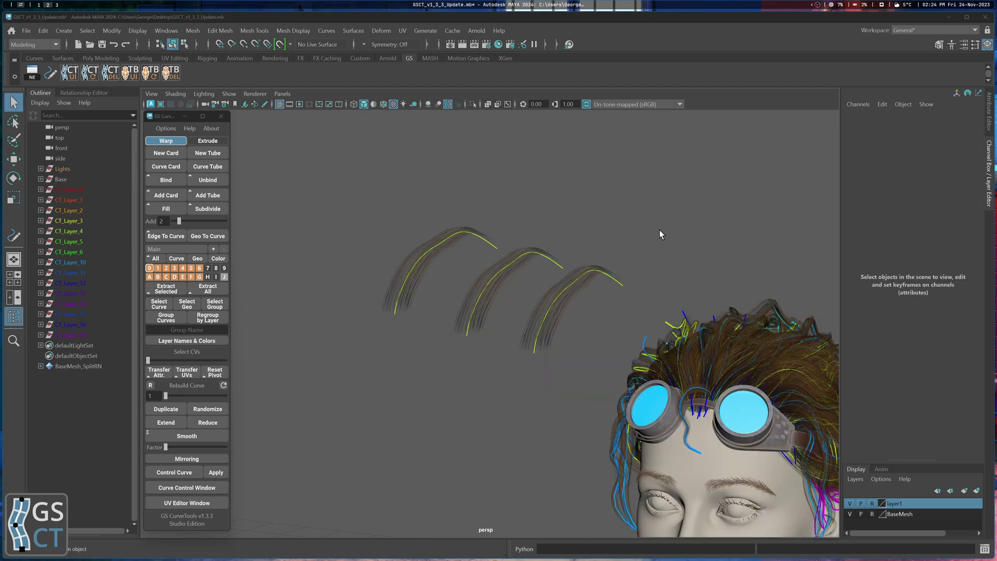
- Scale the first standalone hair card down to a tiny size and inspect its geometry up close
middle_click_drag(591, 241, 573, 254, "alt")
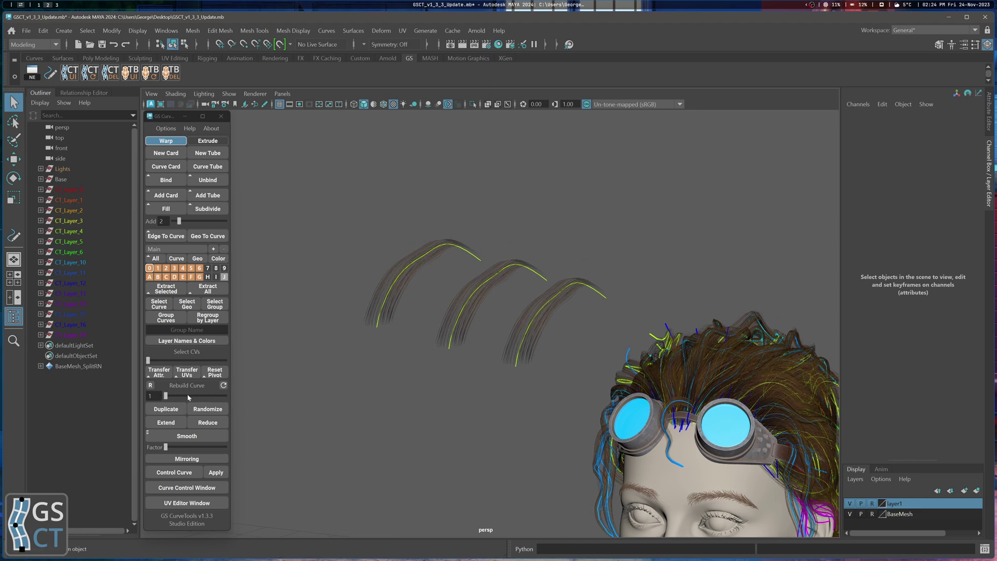
middle_click_drag(408, 259, 438, 272, "alt")
left_click(443, 283)
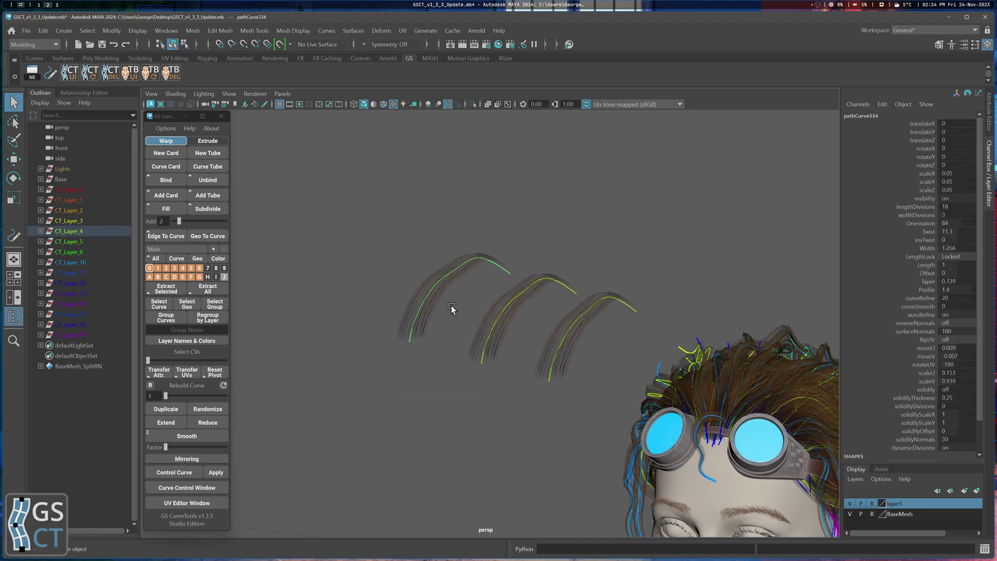
key("r")
left_click(356, 221)
right_click(417, 189)
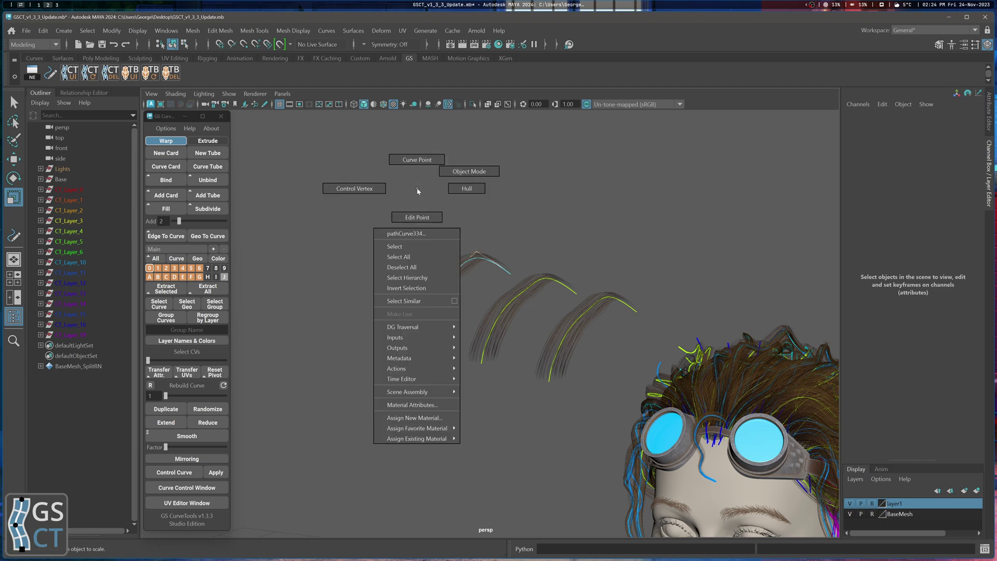
right_click_drag(418, 189, 449, 174)
left_click(412, 327)
left_click_drag(411, 335, 401, 340)
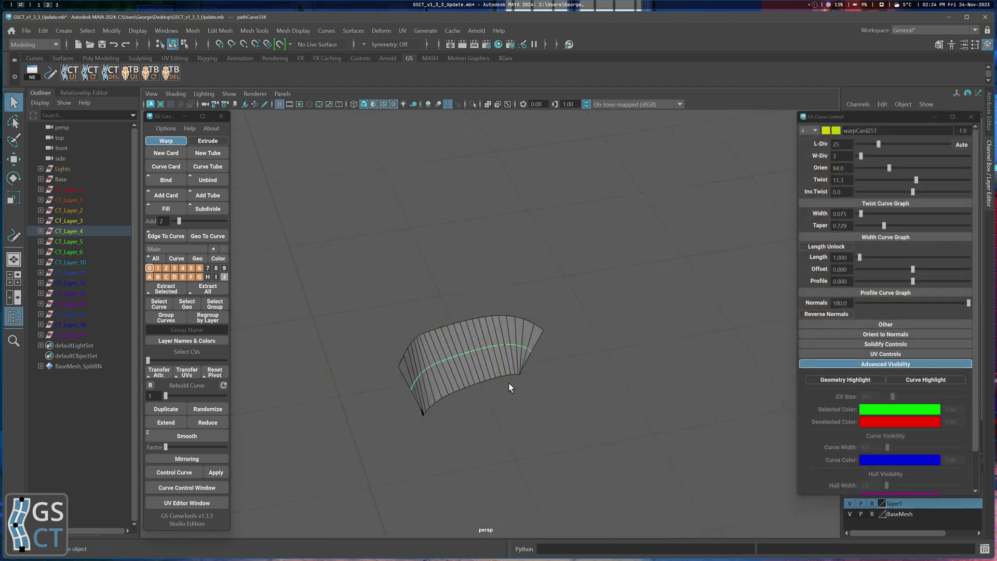
left_click_drag(509, 382, 531, 384, "alt")
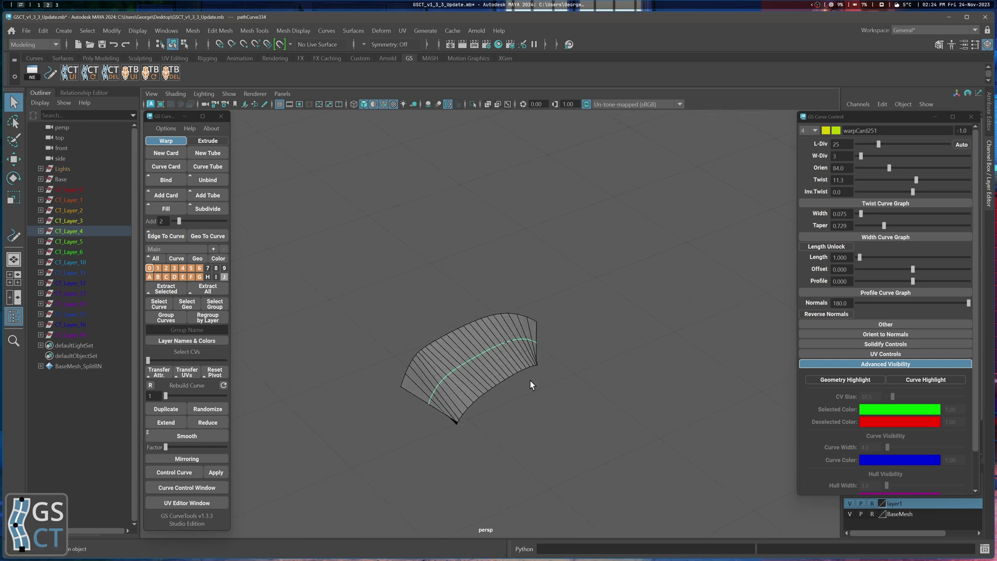
- Normalize the tiny card to a precision scale of 1 and close the Scale Factor and Precision settings
left_click(165, 129)
left_click(248, 135)
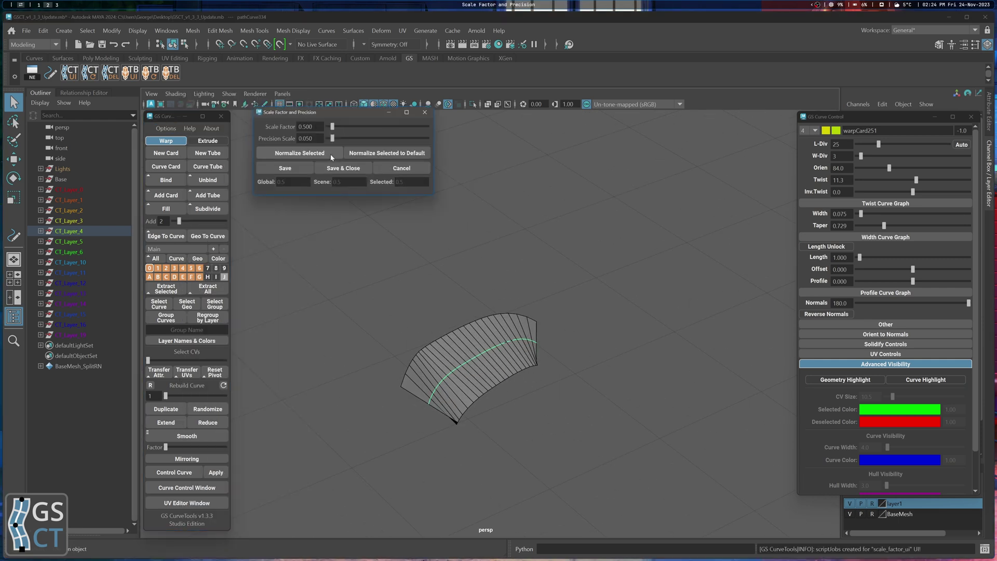
type("1")
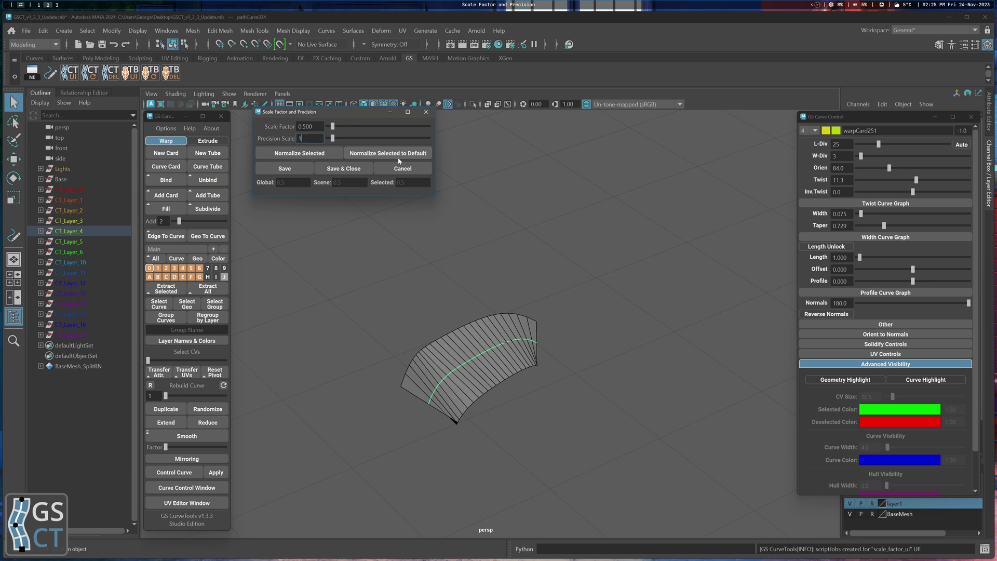
left_click(322, 156)
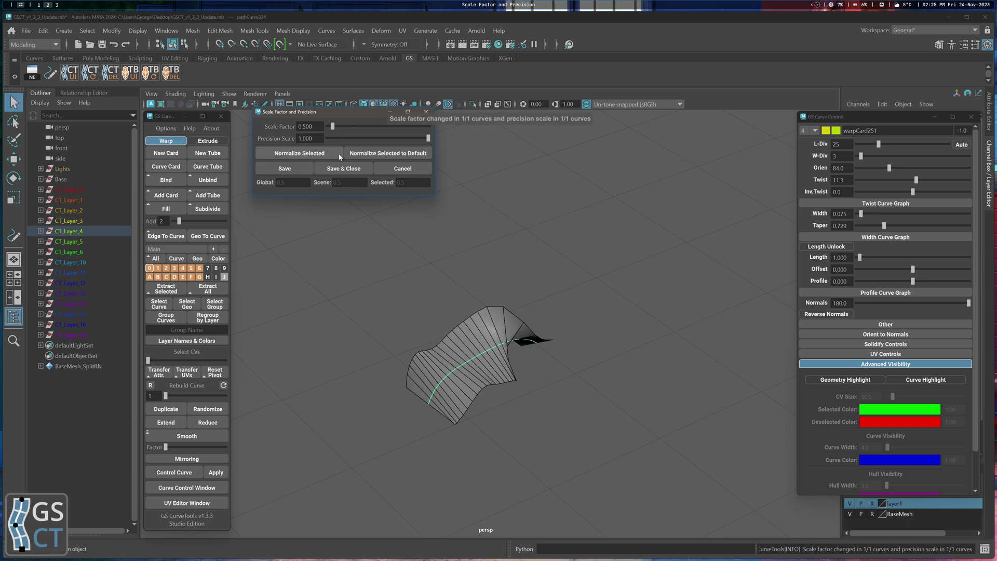
left_click(424, 112)
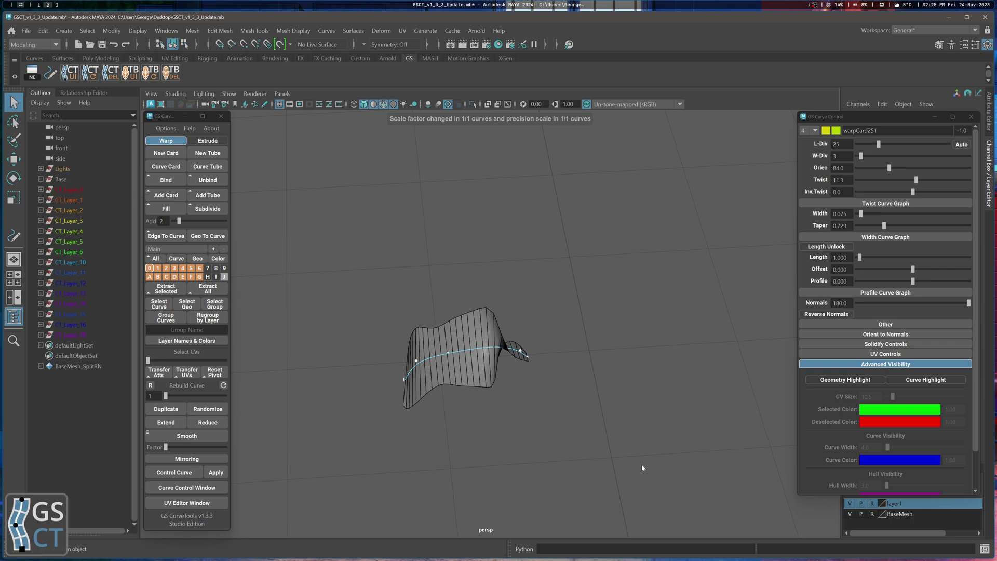
- Try scaling all control vertices of the tiny card's curve, undo it and return to object mode
left_click_drag(388, 293, 623, 461)
key("r")
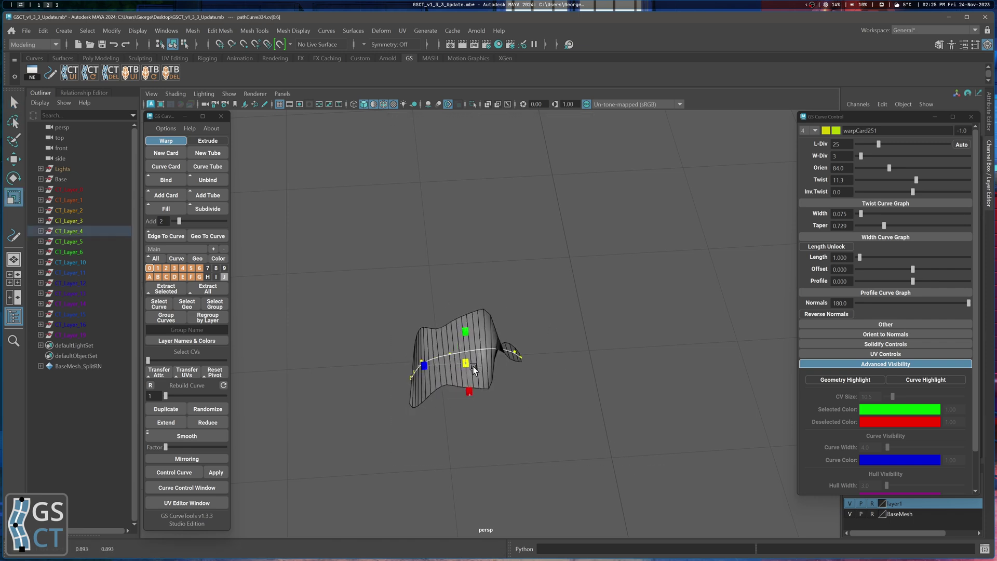
left_click_drag(473, 367, 498, 363)
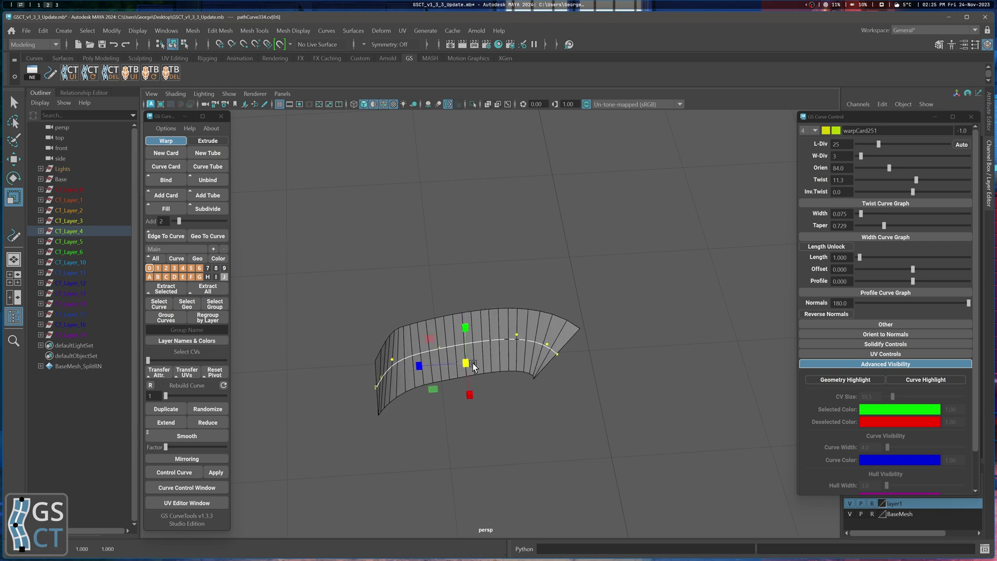
key("ctrl+z")
key("q")
right_click_drag(520, 272, 569, 246)
left_click_drag(488, 400, 526, 394, "alt")
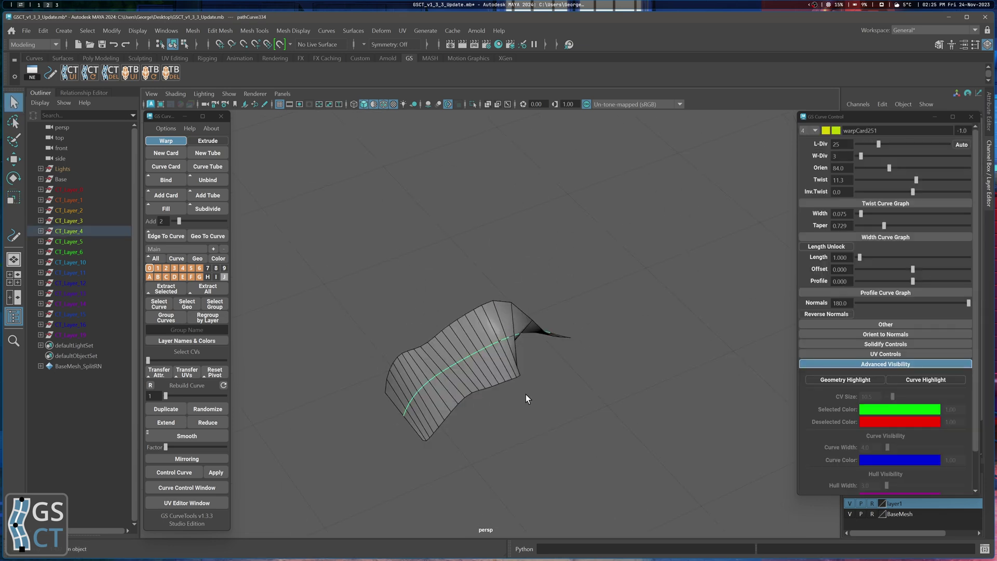
- Inspect the tiny card's twisting from several sides and rebuild its curve with a value of 5
middle_click_drag(515, 391, 506, 387, "alt")
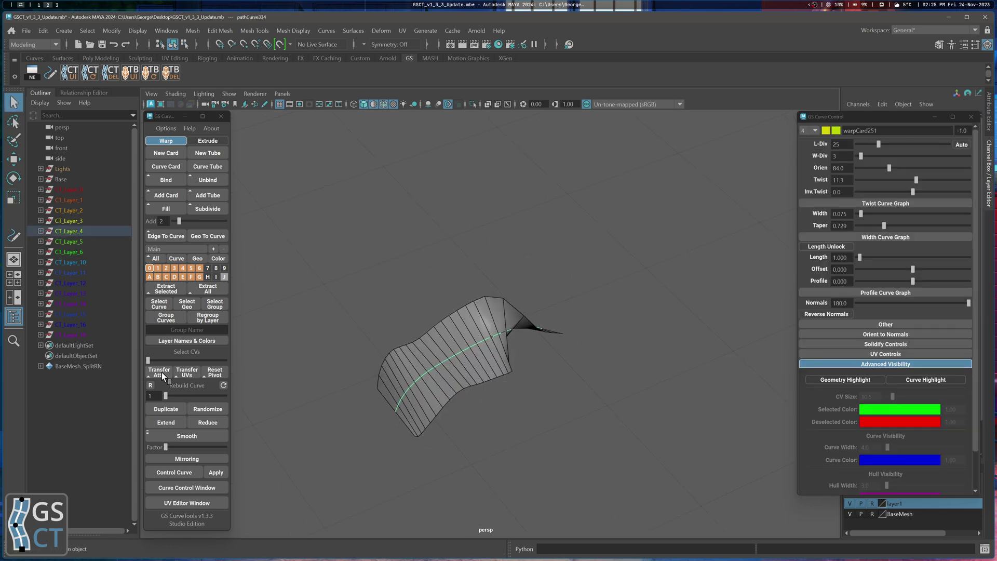
left_click_drag(319, 402, 308, 397, "alt")
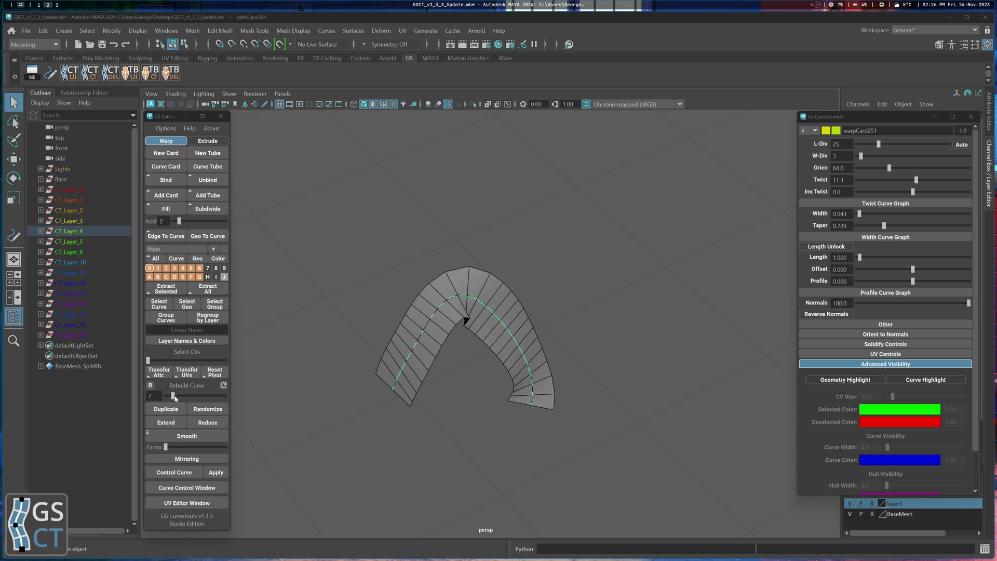
left_click_drag(498, 335, 446, 320, "alt")
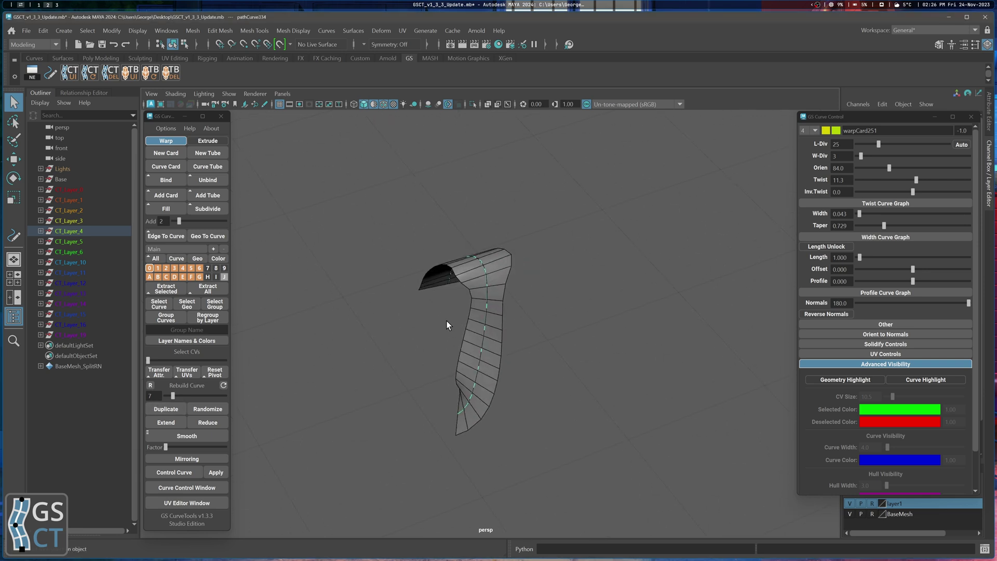
left_click_drag(517, 401, 333, 366, "alt")
mouse_move(174, 396)
left_mouse_down()
mouse_move(206, 398)
mouse_move(171, 395)
left_mouse_up()
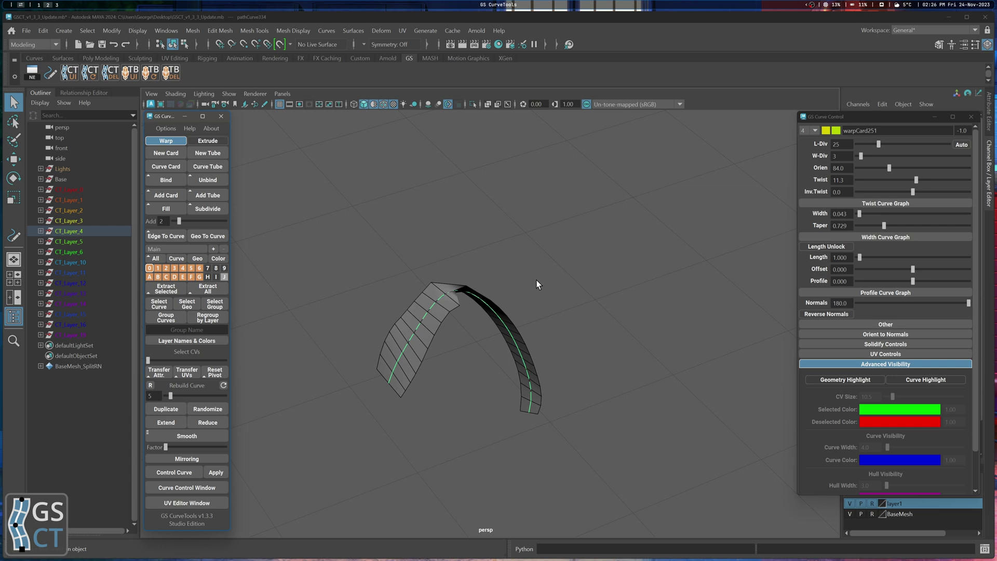
- Normalize the tiny card back to the default scale factor and precision, closing the settings
left_click(166, 128)
left_click(241, 139)
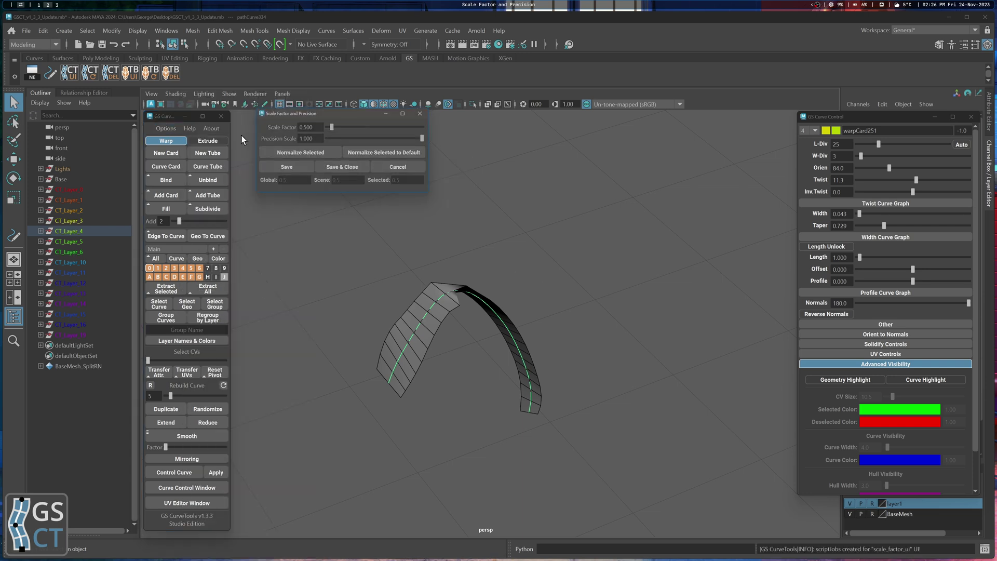
left_click(389, 157)
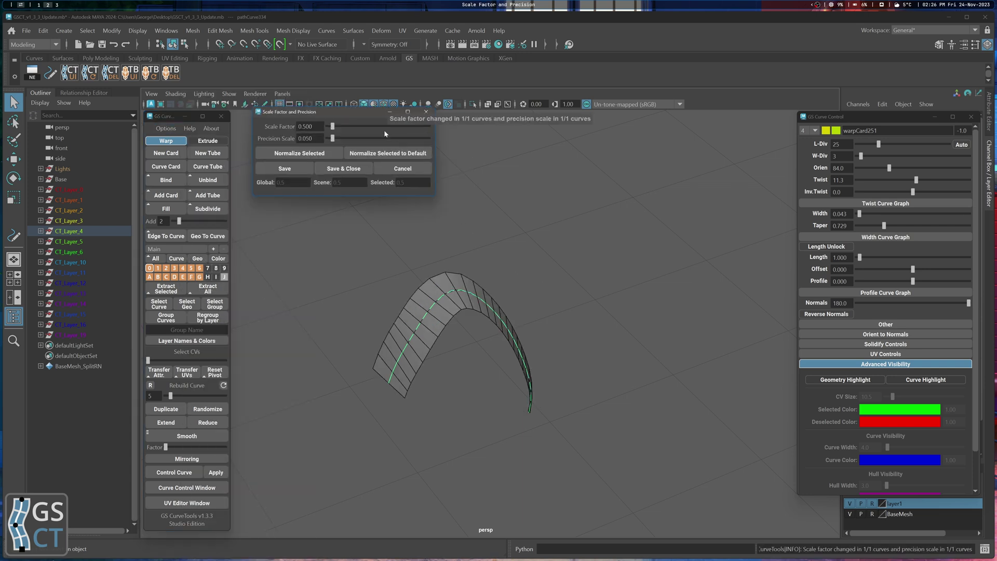
left_click(426, 112)
- Rebuild the tiny card's curve with a value of 8
left_click_drag(537, 210, 463, 206, "alt")
mouse_move(171, 396)
left_mouse_down()
mouse_move(207, 398)
mouse_move(174, 397)
left_mouse_up()
middle_click_drag(538, 328, 516, 292, "alt")
- Move the control vertices at the tiny card's lower end to bend it into a hook, returning to object mode
right_click_drag(486, 329, 442, 342)
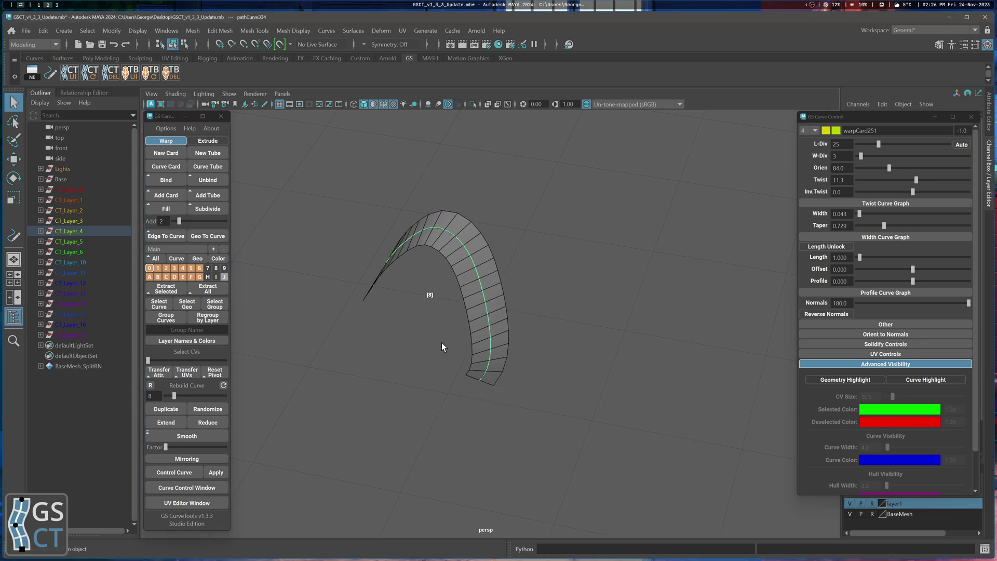
key("w")
left_click_drag(458, 368, 400, 411)
left_click_drag(478, 335, 544, 419)
scroll(519, 333, "down", 3)
right_click_drag(511, 294, 577, 272)
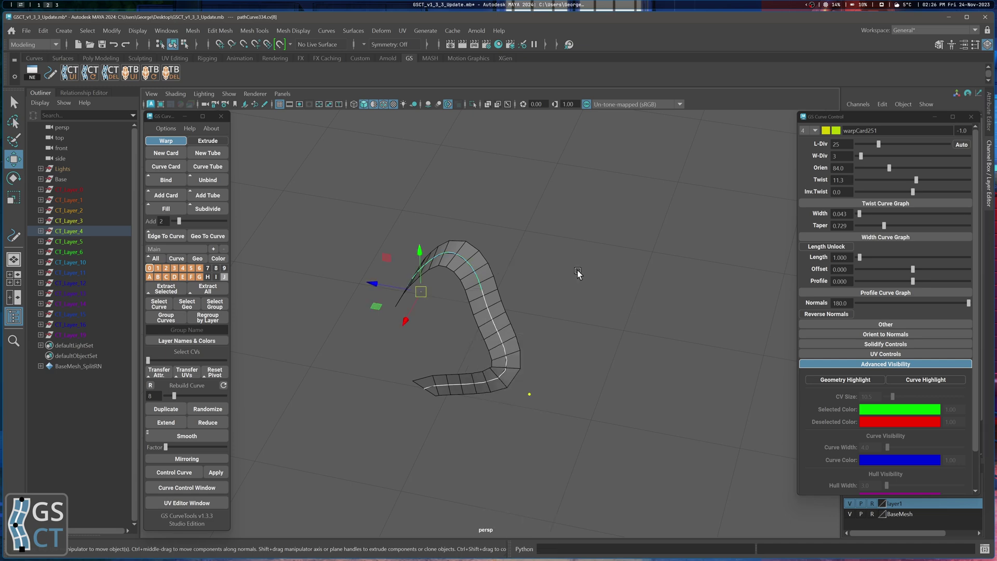
left_click(579, 274)
- Move the tiny card from beside the head onto the character's face, snapping it just below the eyebrow
left_click_drag(578, 275, 555, 390, "alt")
scroll(509, 308, "down", 4)
scroll(509, 309, "down", 2)
scroll(575, 356, "down", 8)
key("q")
right_click_drag(593, 357, 512, 314, "alt")
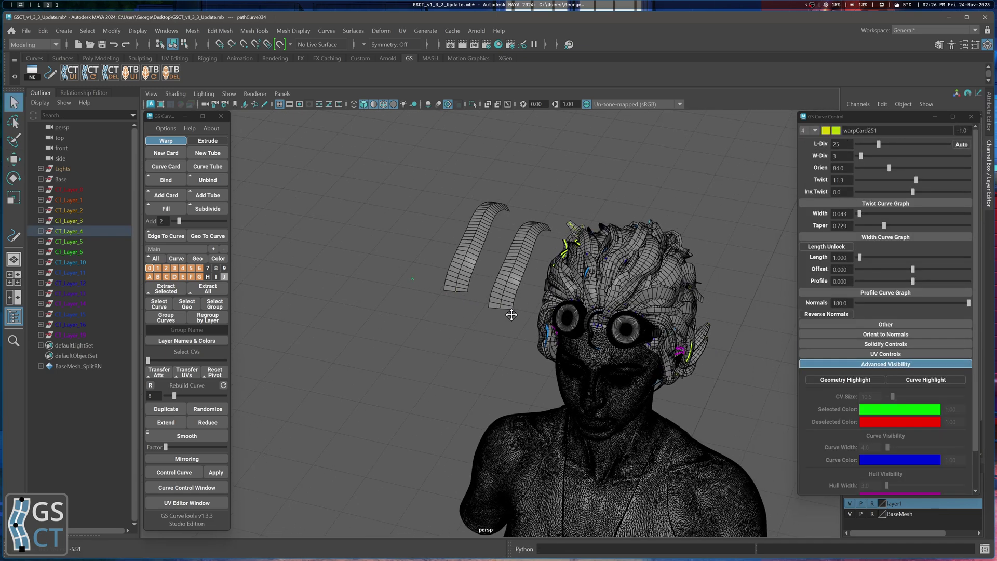
key("w")
left_click_drag(473, 298, 512, 345)
key("v")
key("f")
right_click_drag(546, 358, 509, 373, "alt")
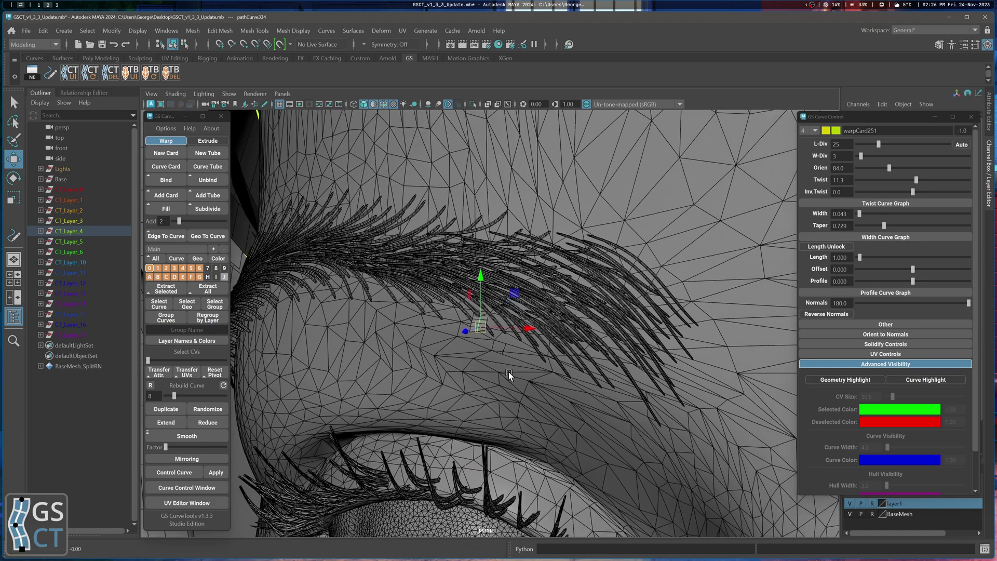
- Snap the tiny card onto the eye beside the upper eyelashes and compare its size with the lashes
middle_click_drag(509, 373, 529, 236, "alt")
key("v")
left_click_drag(506, 195, 573, 372)
key("f")
right_click_drag(574, 372, 524, 376, "alt")
left_click_drag(525, 376, 475, 383, "alt")
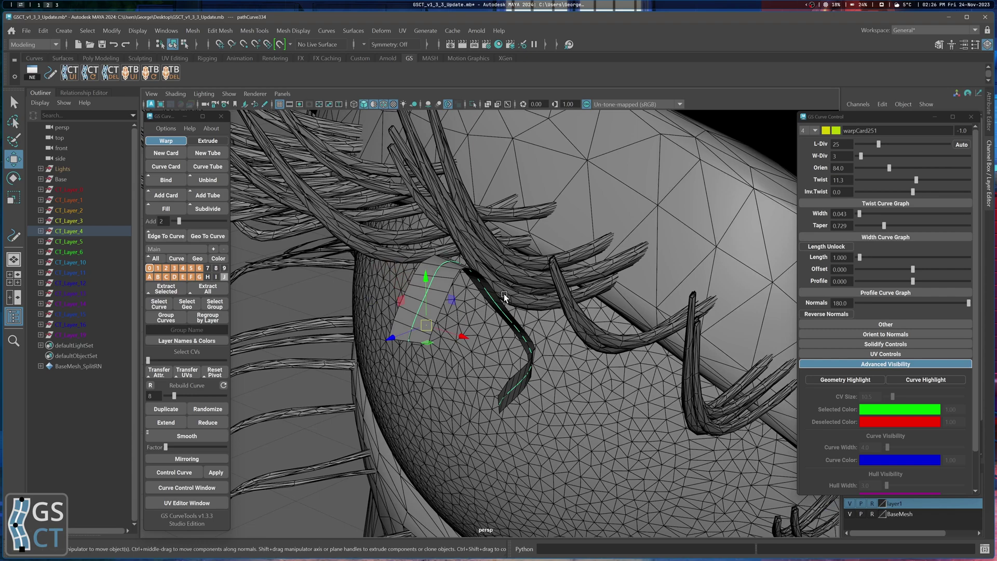
scroll(502, 297, "down", 5)
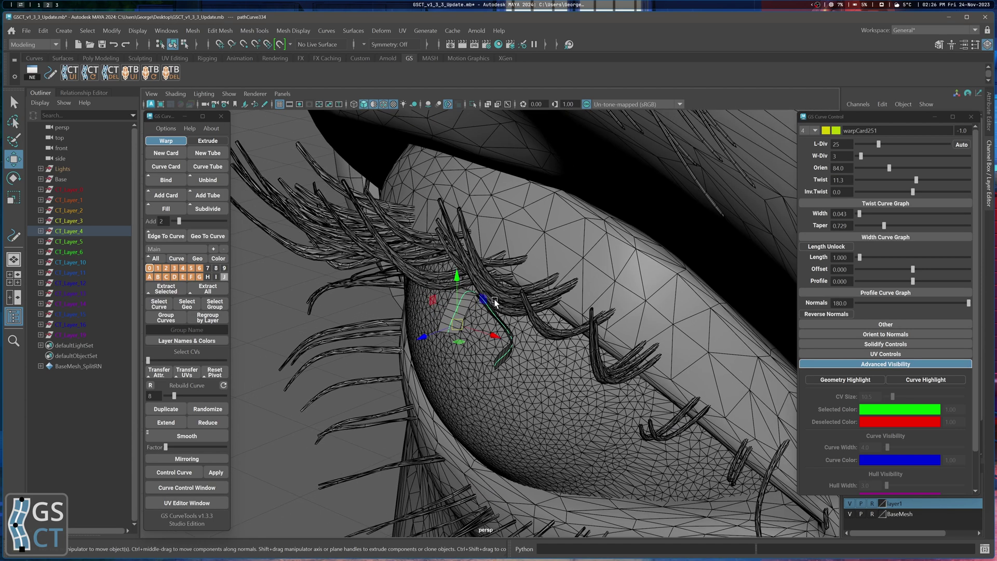
- Open the Scale Factor and Precision settings with the tiny card selected and review the normalization options
left_click(166, 128)
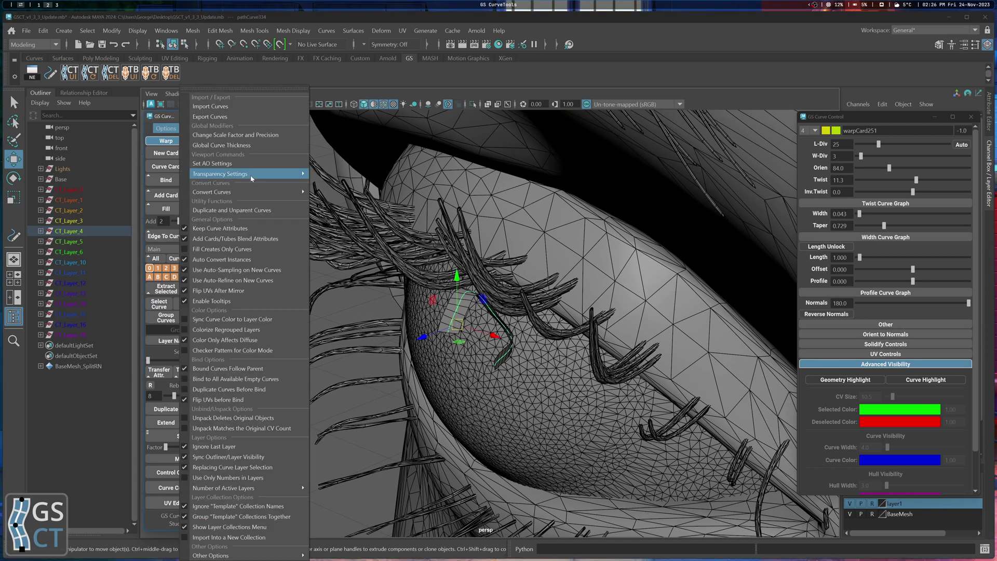
left_click(252, 137)
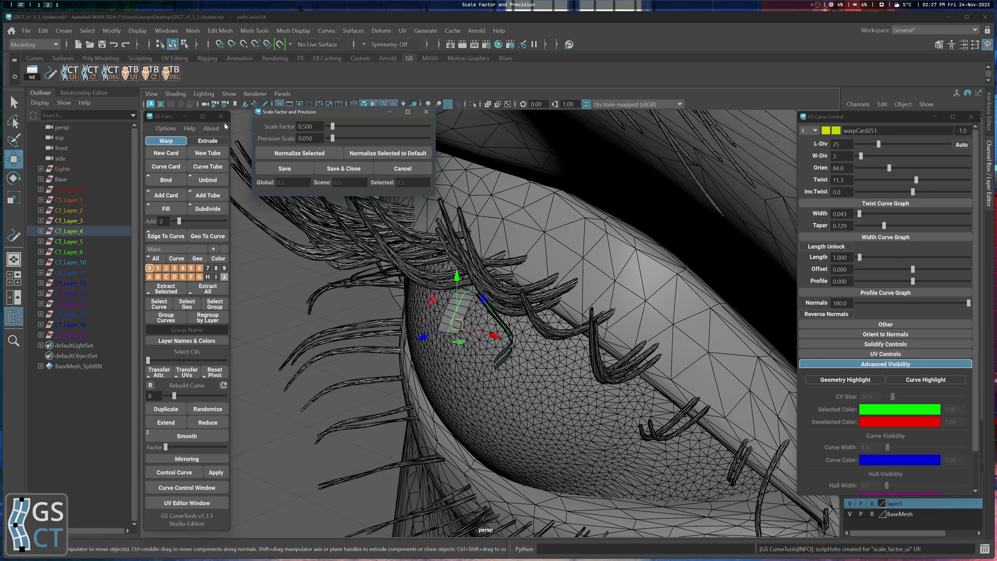
left_click(166, 128)
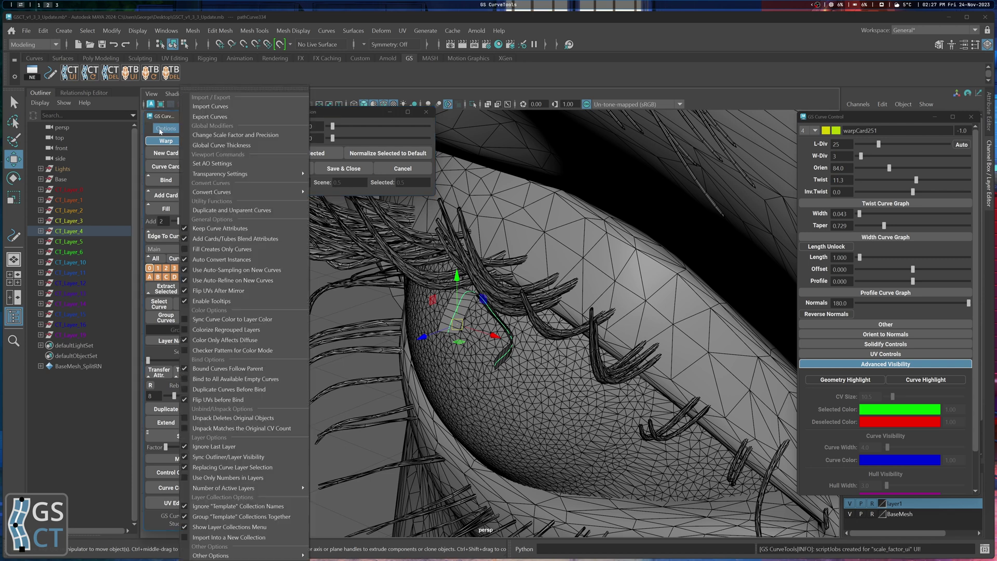
left_click(275, 135)
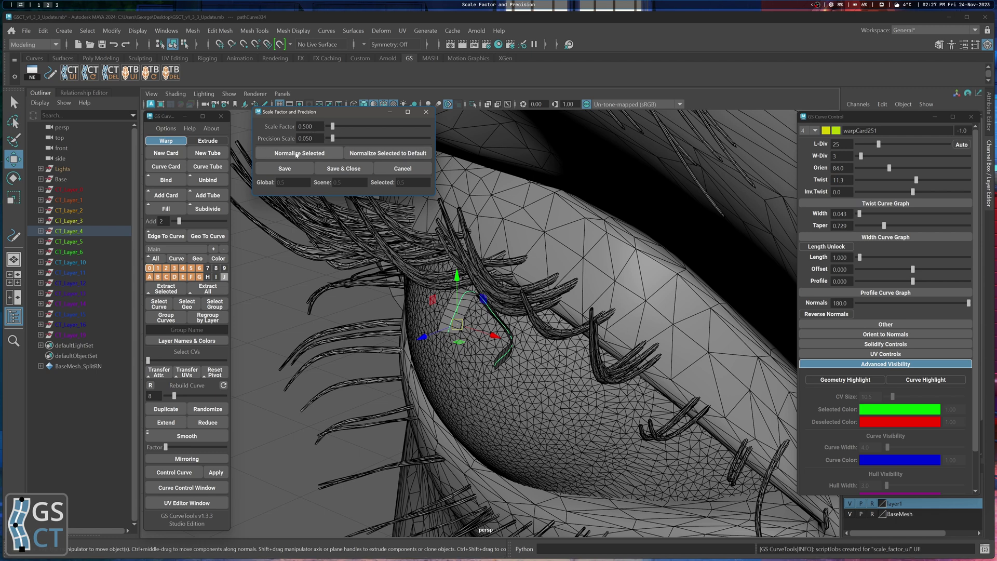
- Save and close the Scale Factor and Precision settings, returning to object mode with the whole head in view
left_click(316, 139)
left_click(344, 171)
scroll(415, 328, "down", 10)
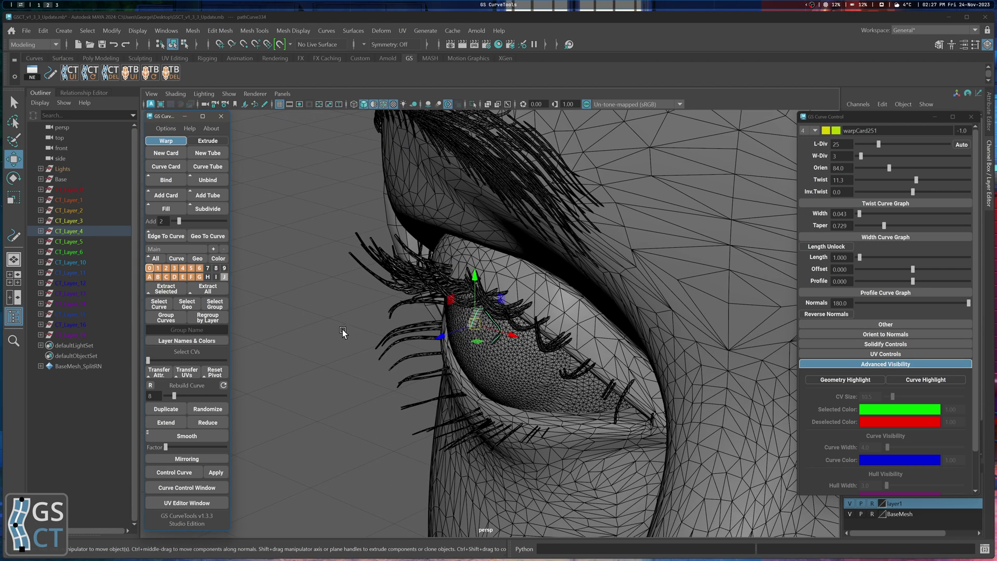
right_click(347, 305)
left_click(385, 286)
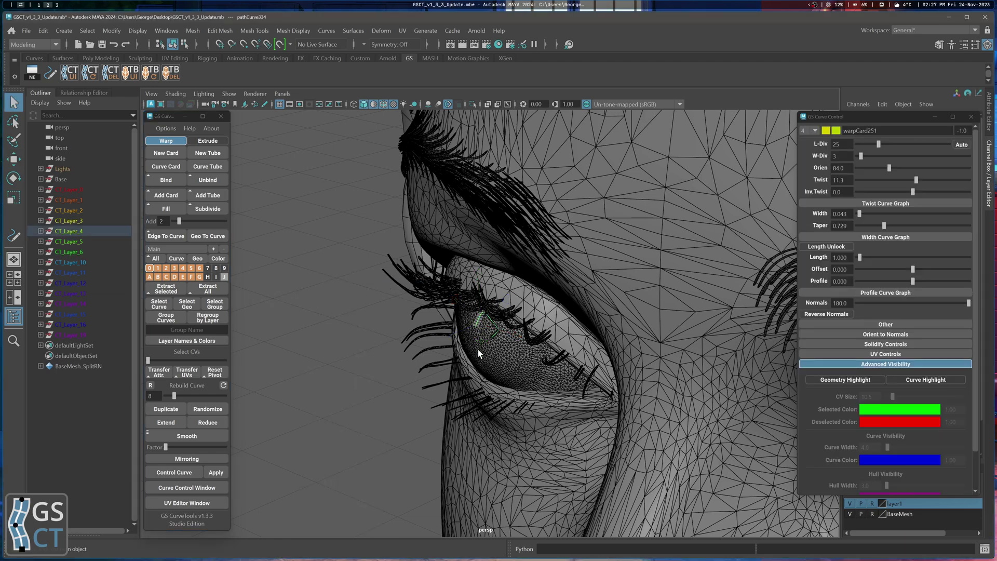
scroll(478, 349, "down", 10)
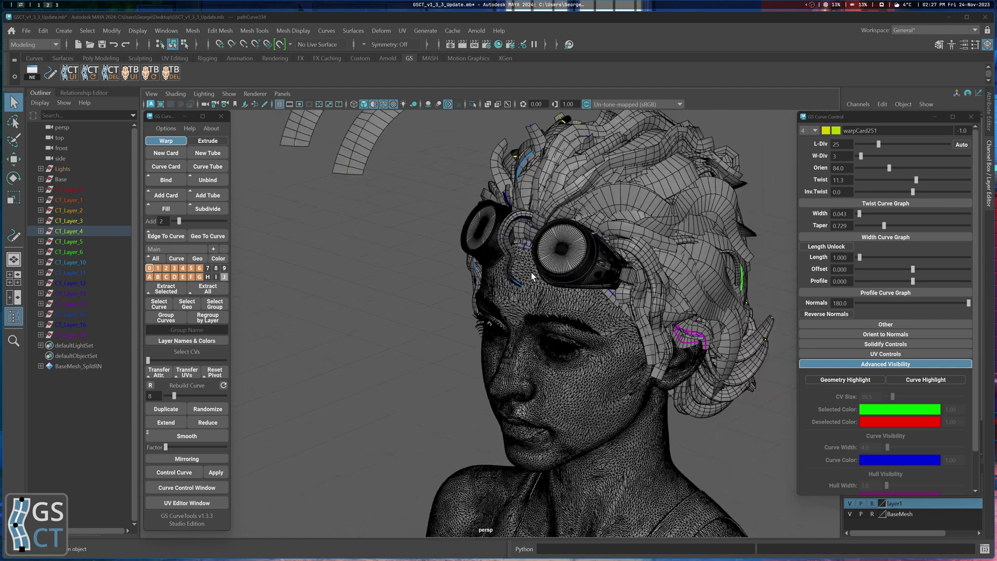
middle_click_drag(479, 236, 534, 341, "alt")
- Collapse the Advanced Visibility section, show the tiny card's Other settings, and enable automatic sampling accuracy and automatic refine
left_click(891, 364)
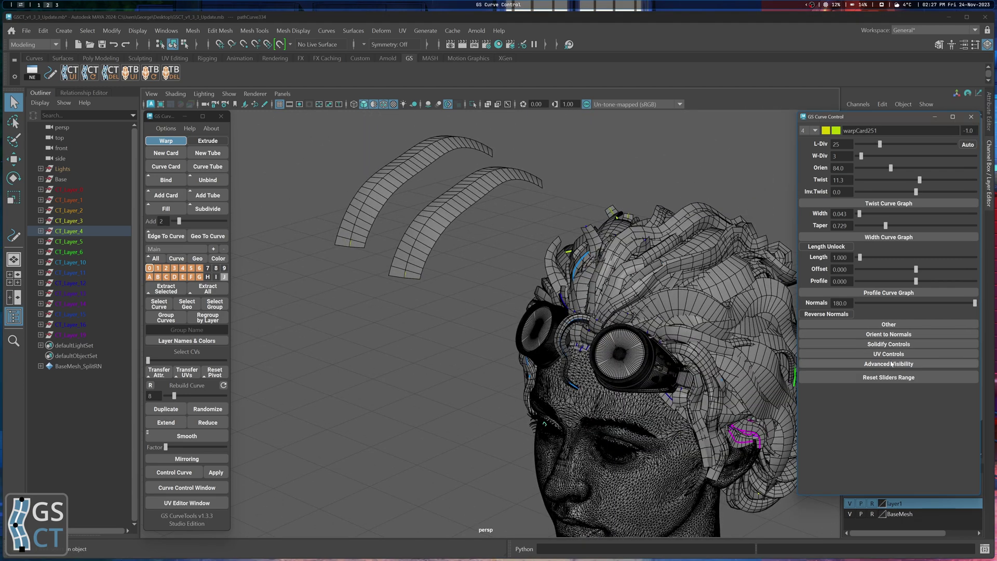
left_click(889, 325)
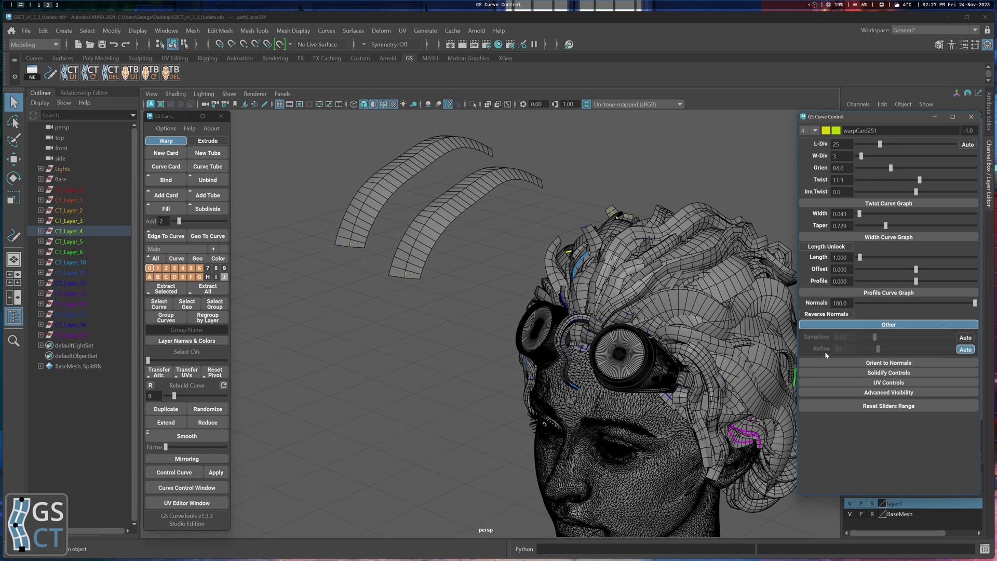
left_click(970, 348)
left_click(969, 349)
left_click(969, 349)
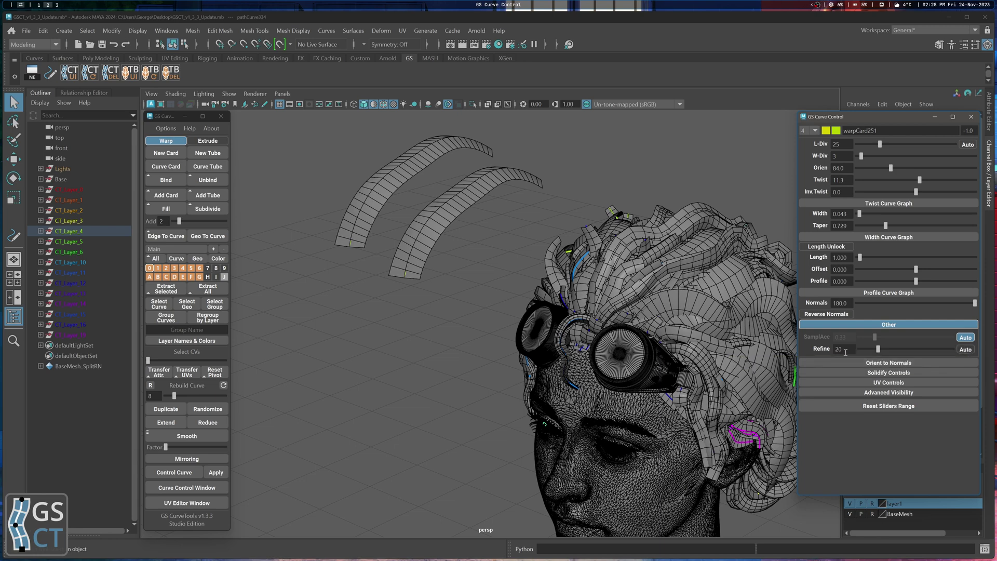
left_click(965, 350)
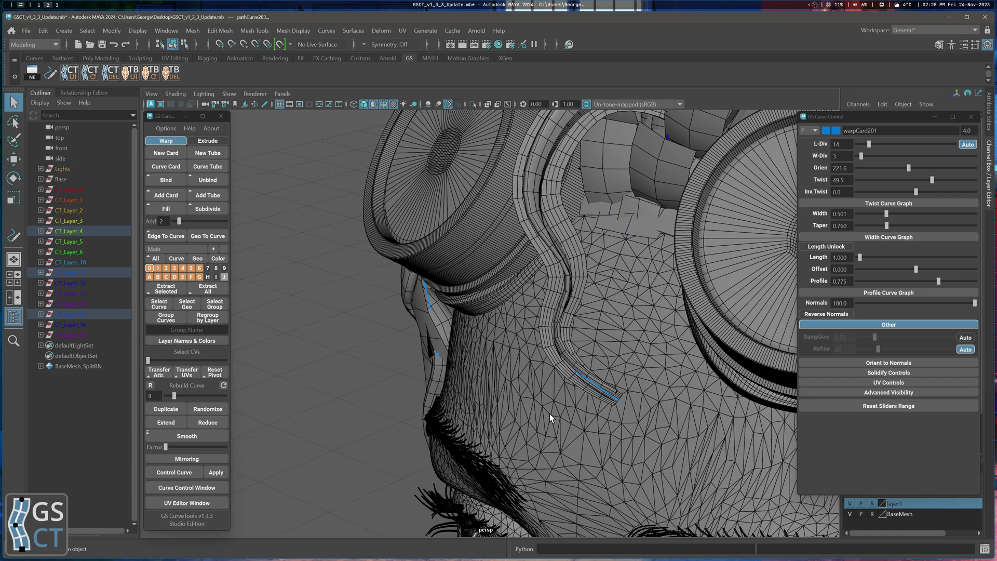
- Select the tiny card on the eye and examine it up close against the upper eyelashes
left_click_drag(470, 364, 447, 413, "alt")
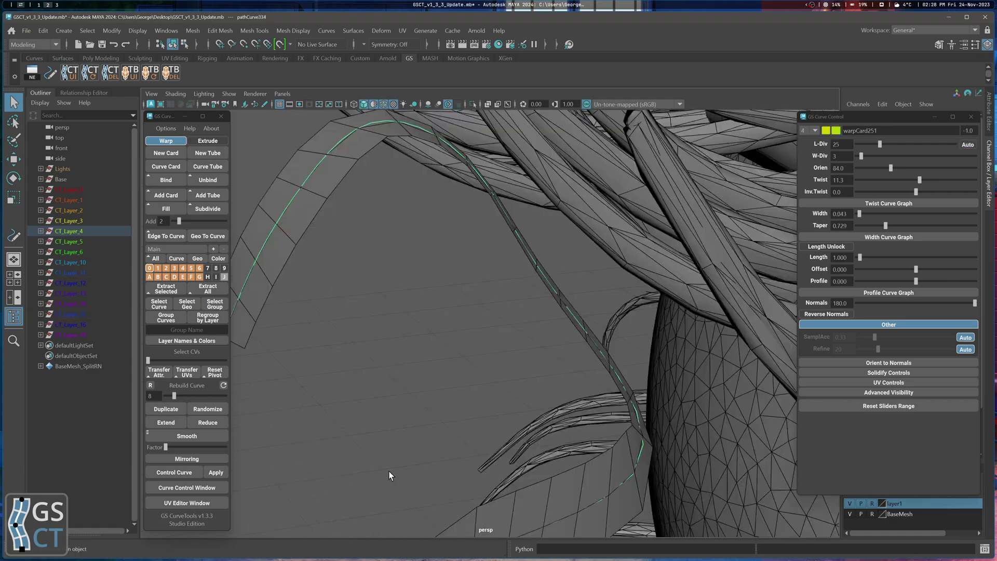
left_click_drag(483, 405, 503, 398, "alt")
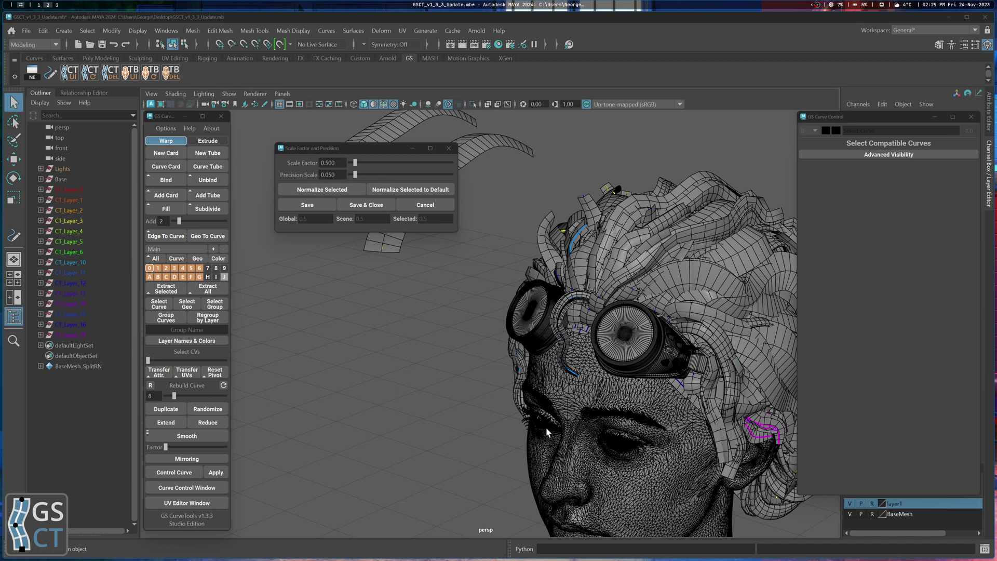
middle_click_drag(540, 408, 497, 328, "alt")
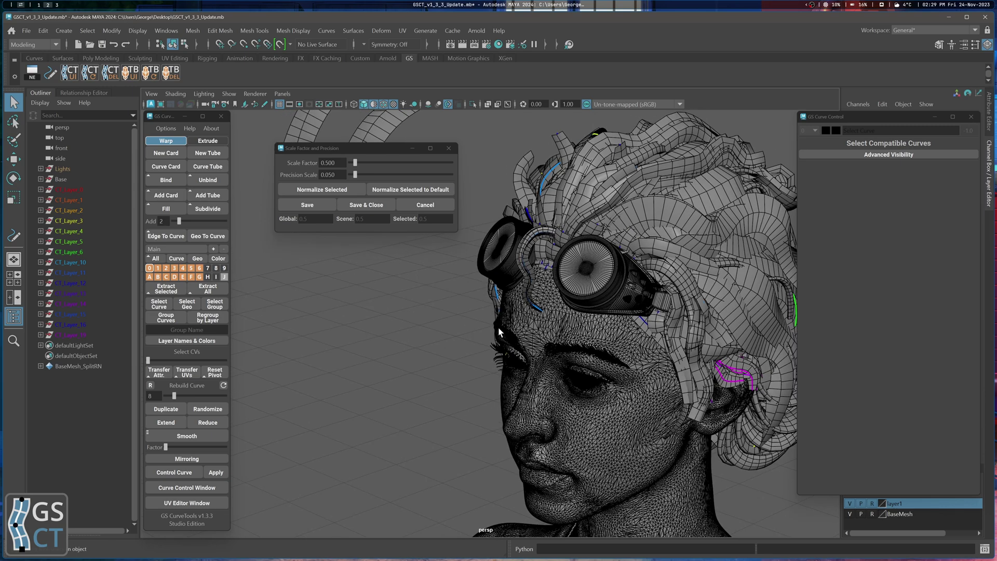
key("f")
left_click_drag(494, 347, 580, 390)
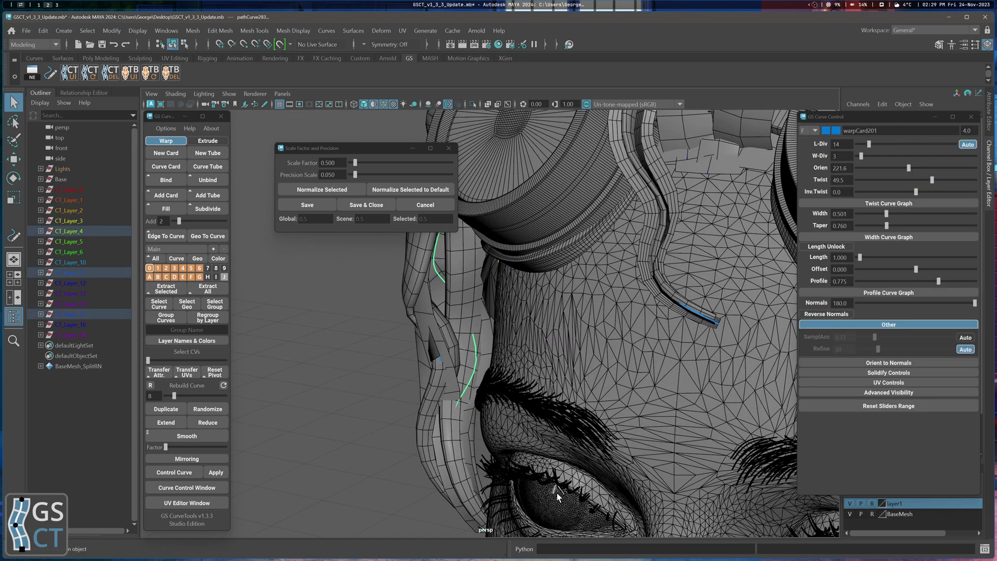
left_click(557, 487)
key("f")
scroll(522, 409, "down", 10)
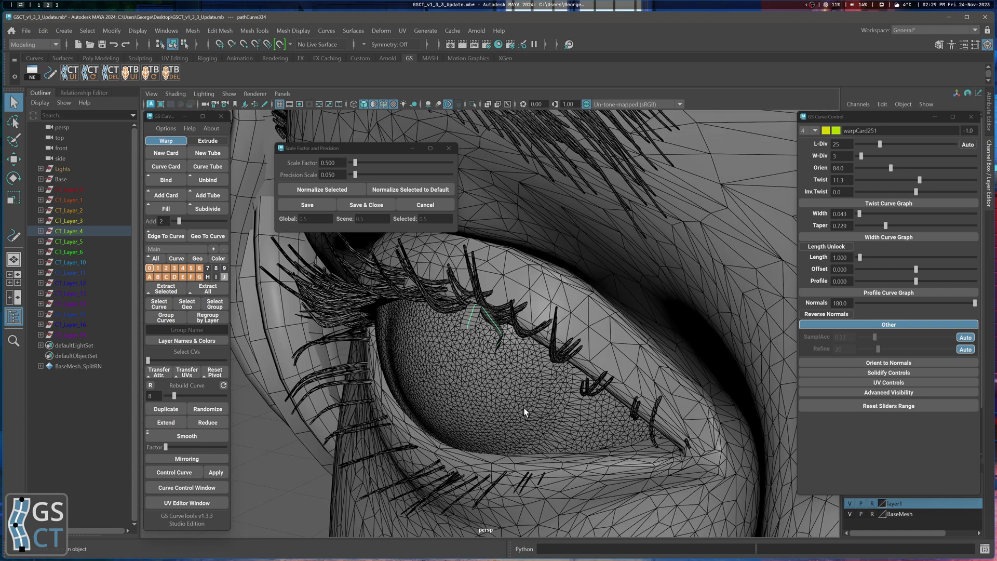
- Deselect the tiny card and move the Scale Factor and Precision window clear of the face
scroll(519, 410, "down", 10)
left_click(411, 390)
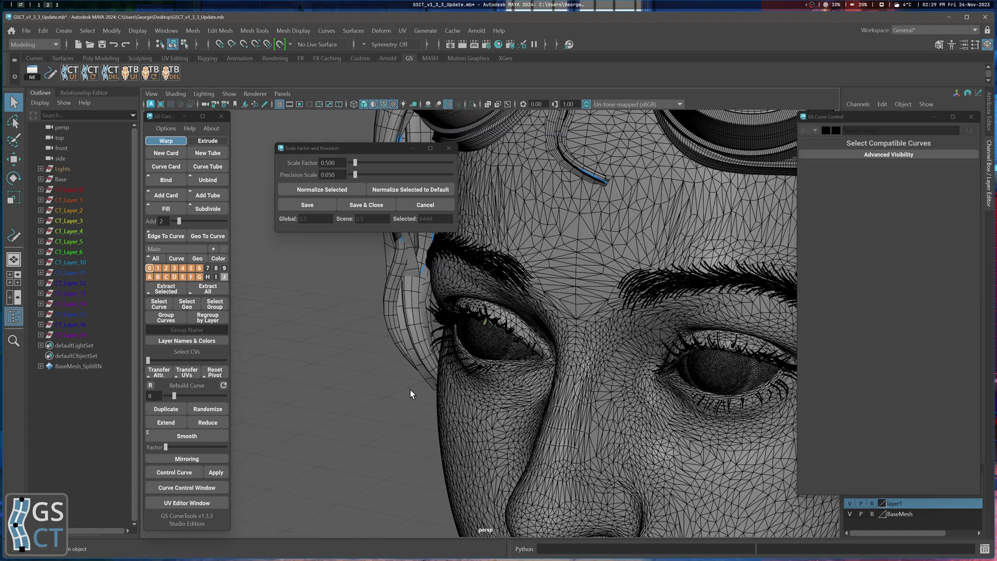
middle_click_drag(410, 390, 464, 474, "alt")
left_click_drag(372, 153, 345, 140)
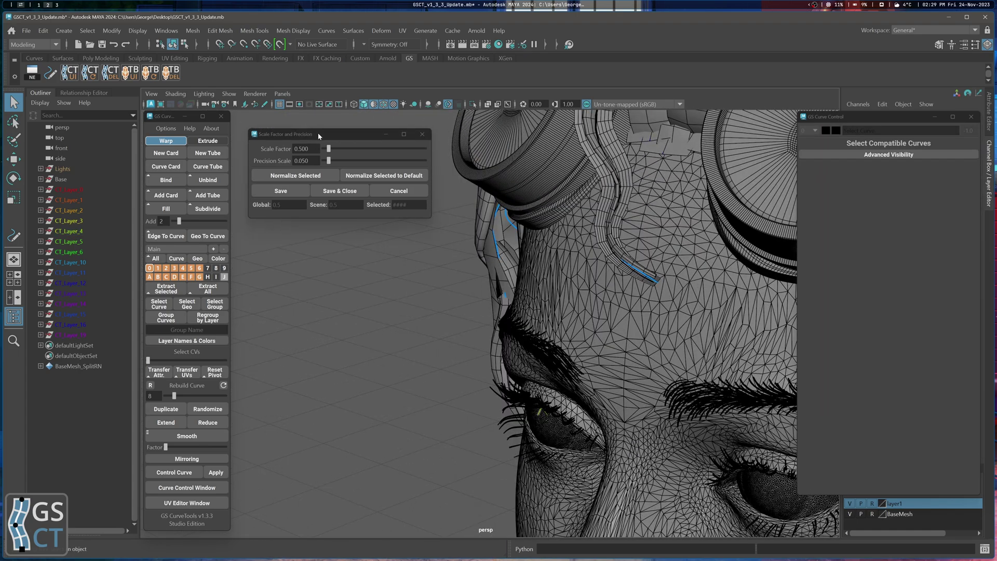
left_click_drag(437, 301, 387, 321, "alt")
scroll(387, 321, "down", 4)
left_click(330, 136)
mouse_move(329, 138)
left_mouse_down()
mouse_move(349, 147)
mouse_move(338, 153)
left_mouse_up()
scroll(534, 248, "down", 3)
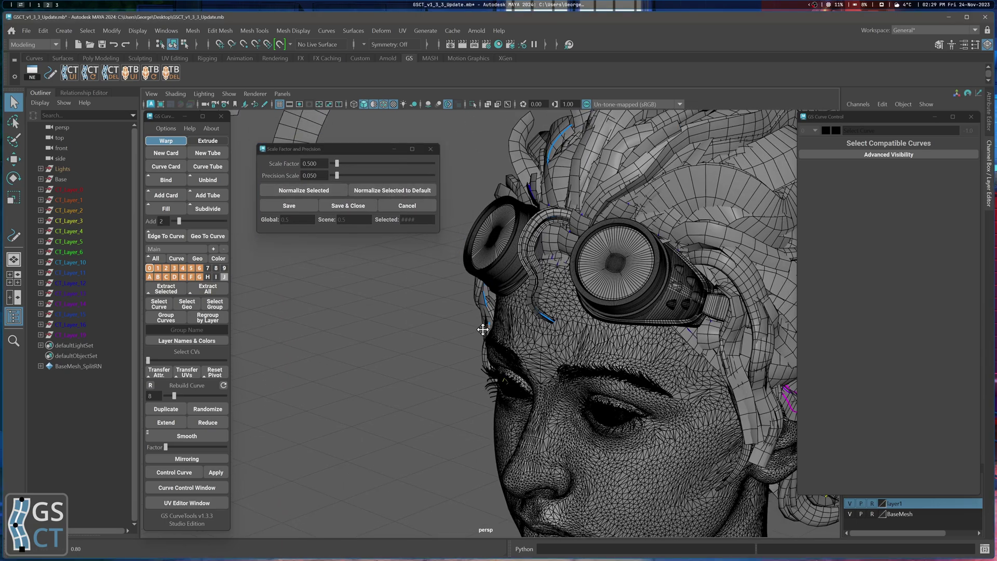
middle_click_drag(534, 247, 495, 369, "alt")
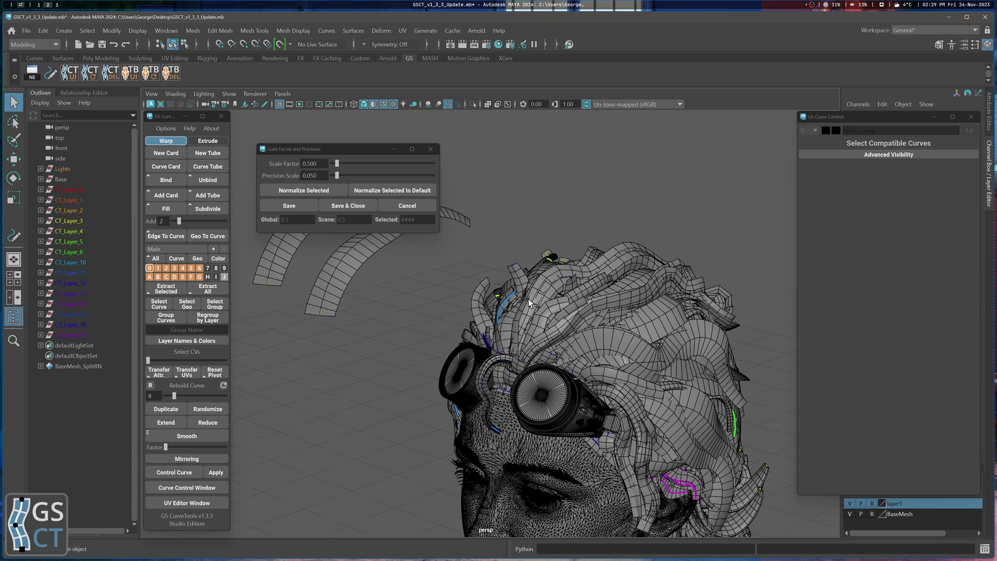
left_click_drag(528, 298, 460, 254)
left_click(386, 195)
left_click(329, 330)
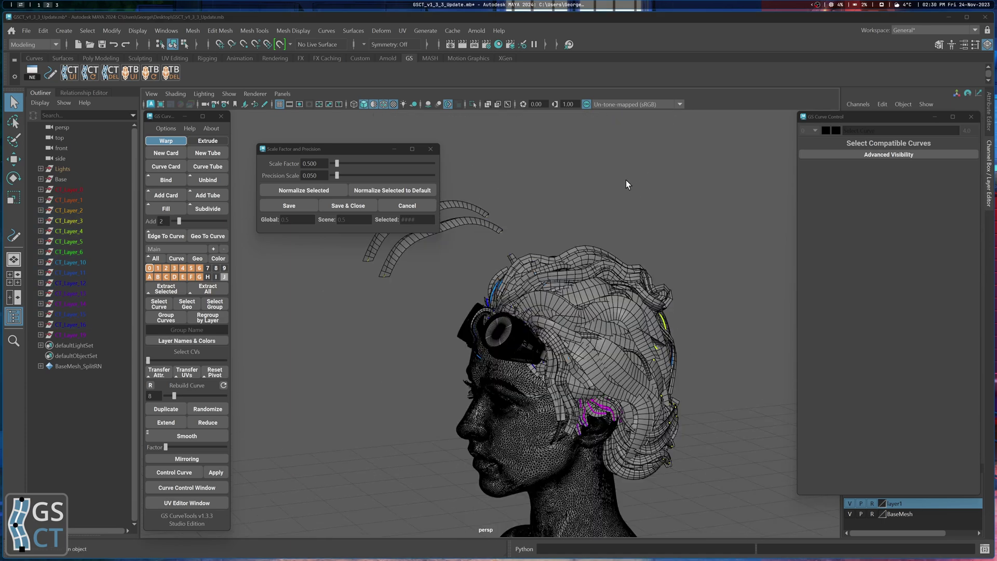
left_click_drag(625, 180, 633, 167, "alt")
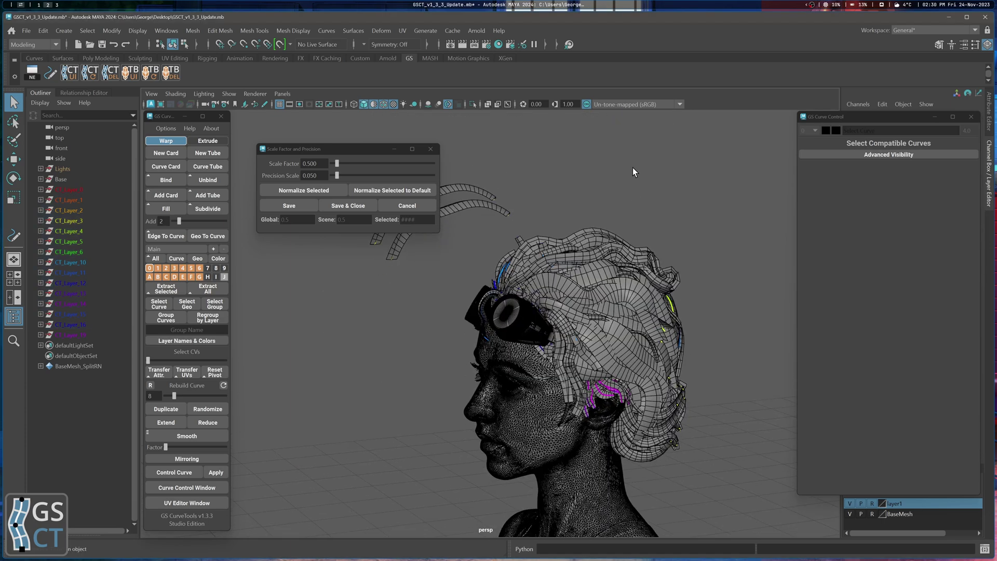